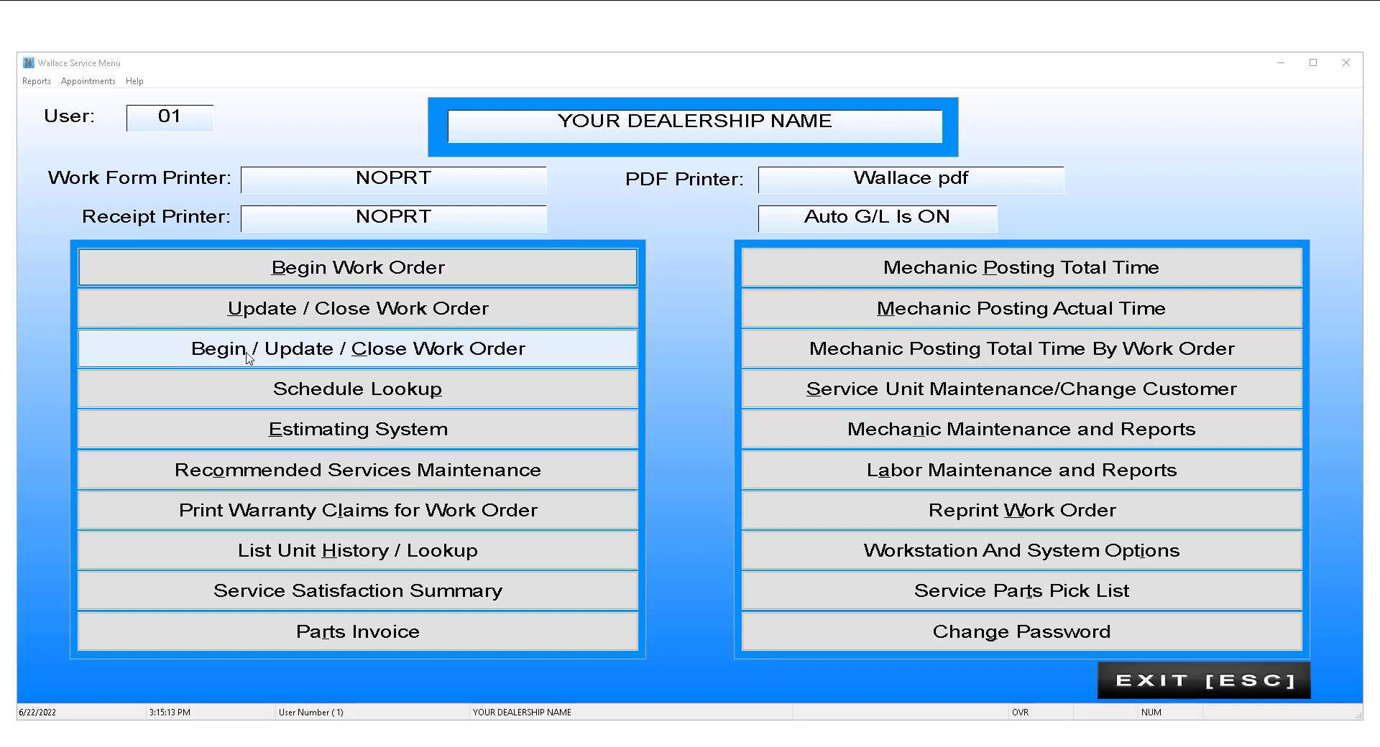
Step: Start a new work order from the Wallace Service Menu with Begin Work Order
left_click(347, 270)
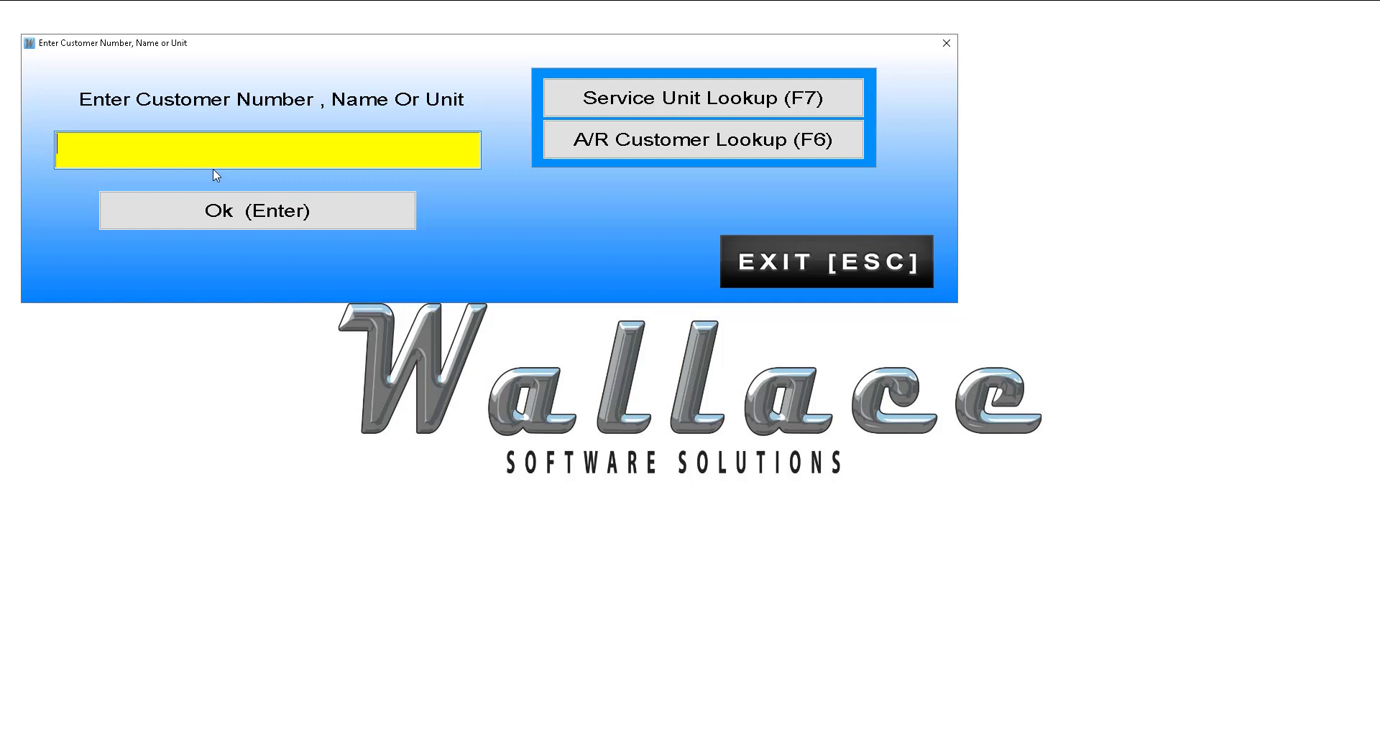
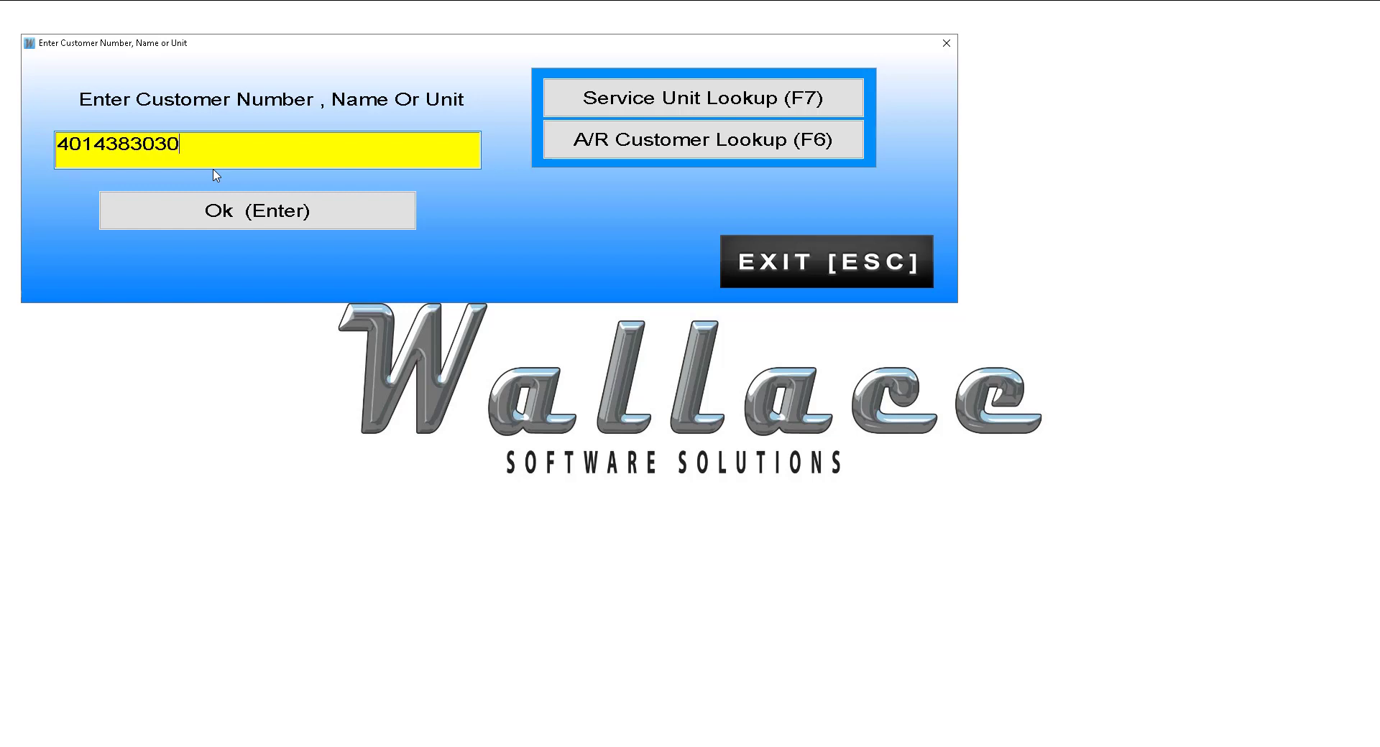
Step: Look up the customer's phone number, search unit history for TOM by A/R and name, then exit without choosing
key("Return")
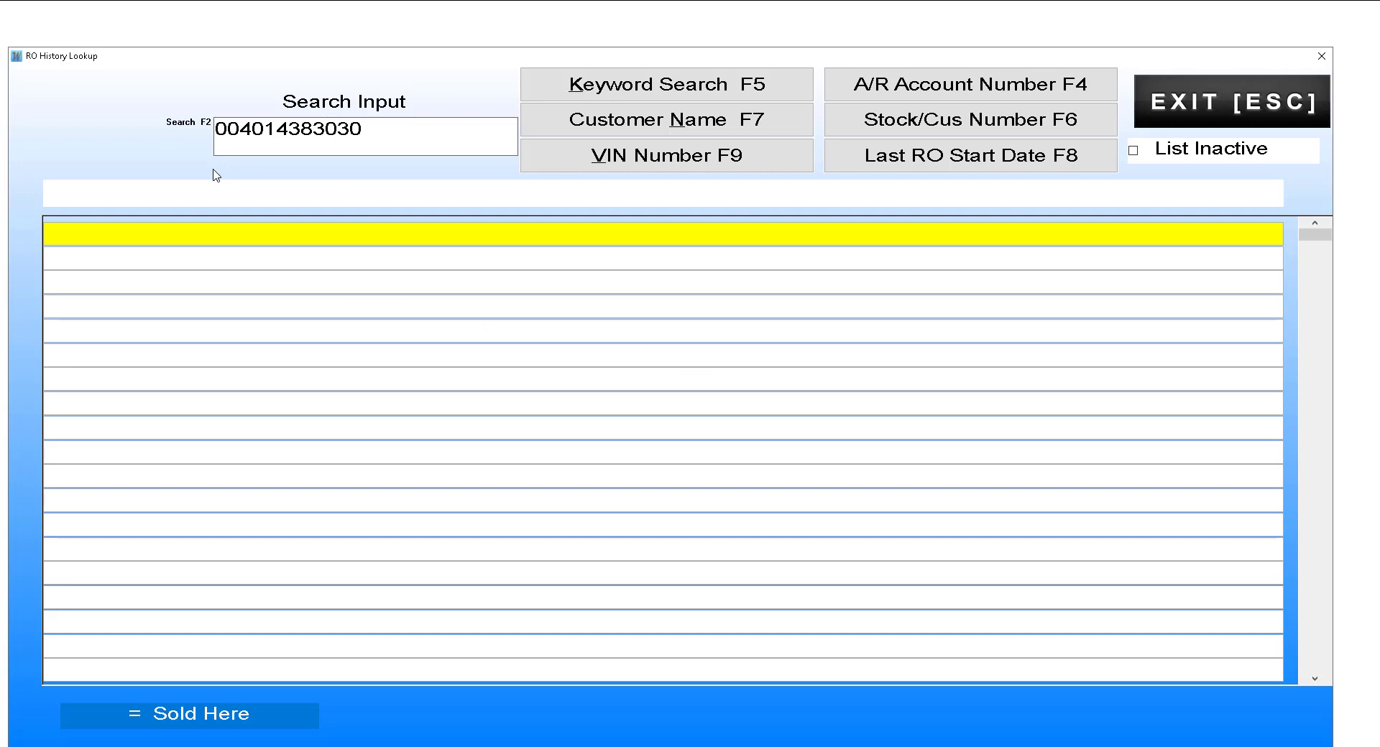
left_click(382, 131)
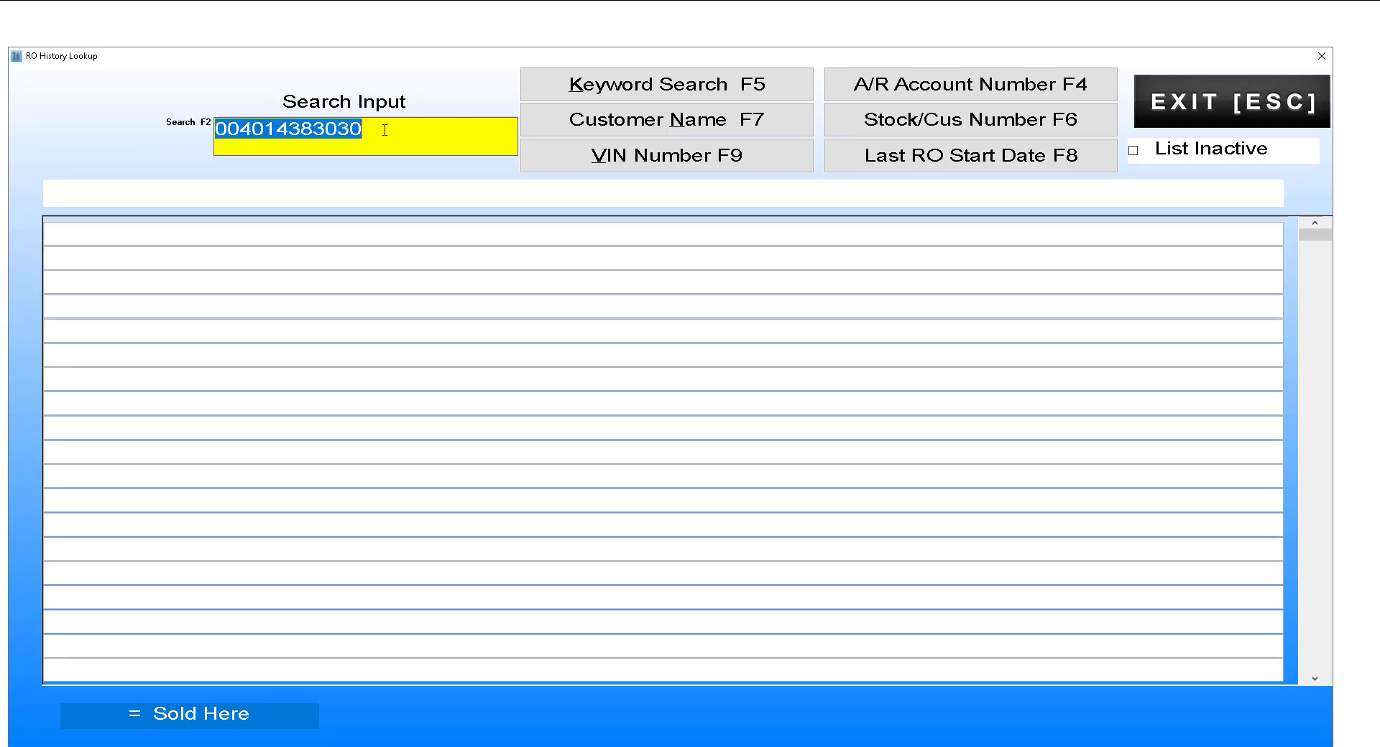
type("TOM")
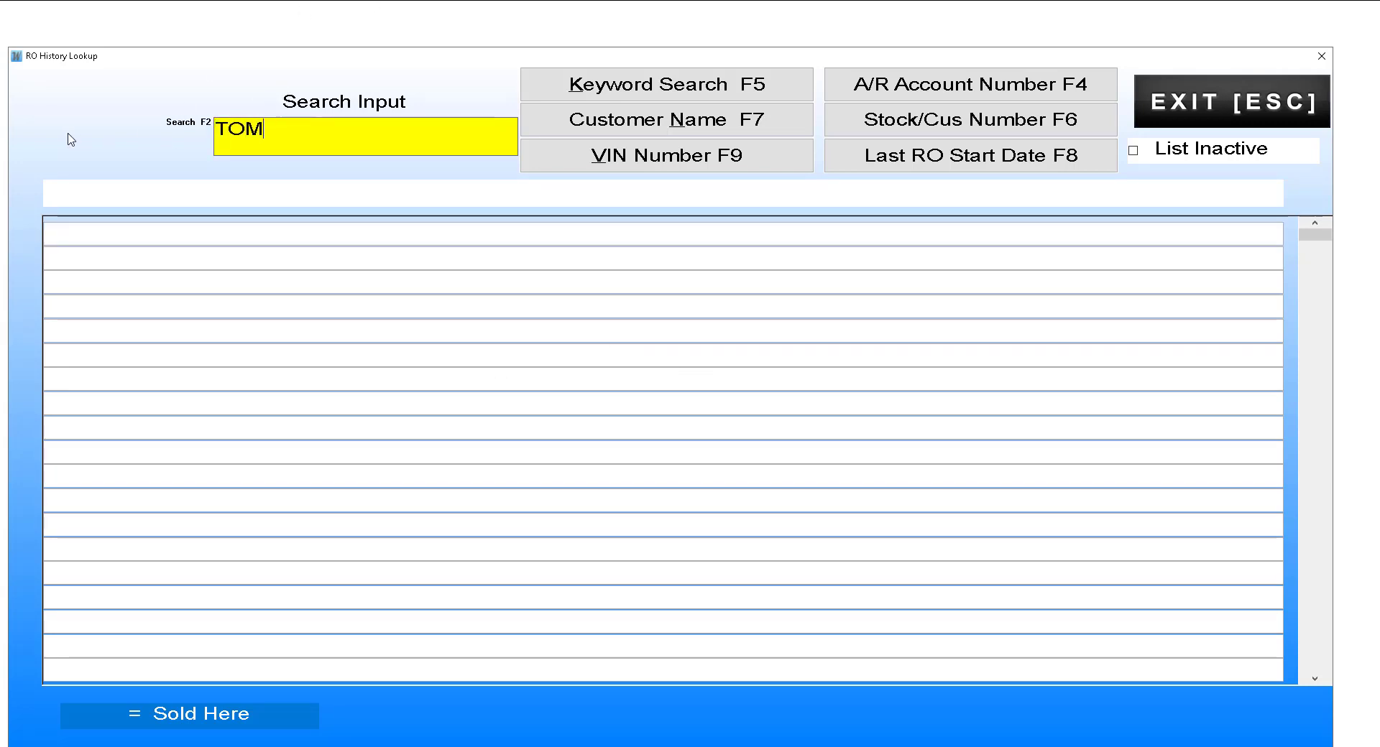
left_click(647, 85)
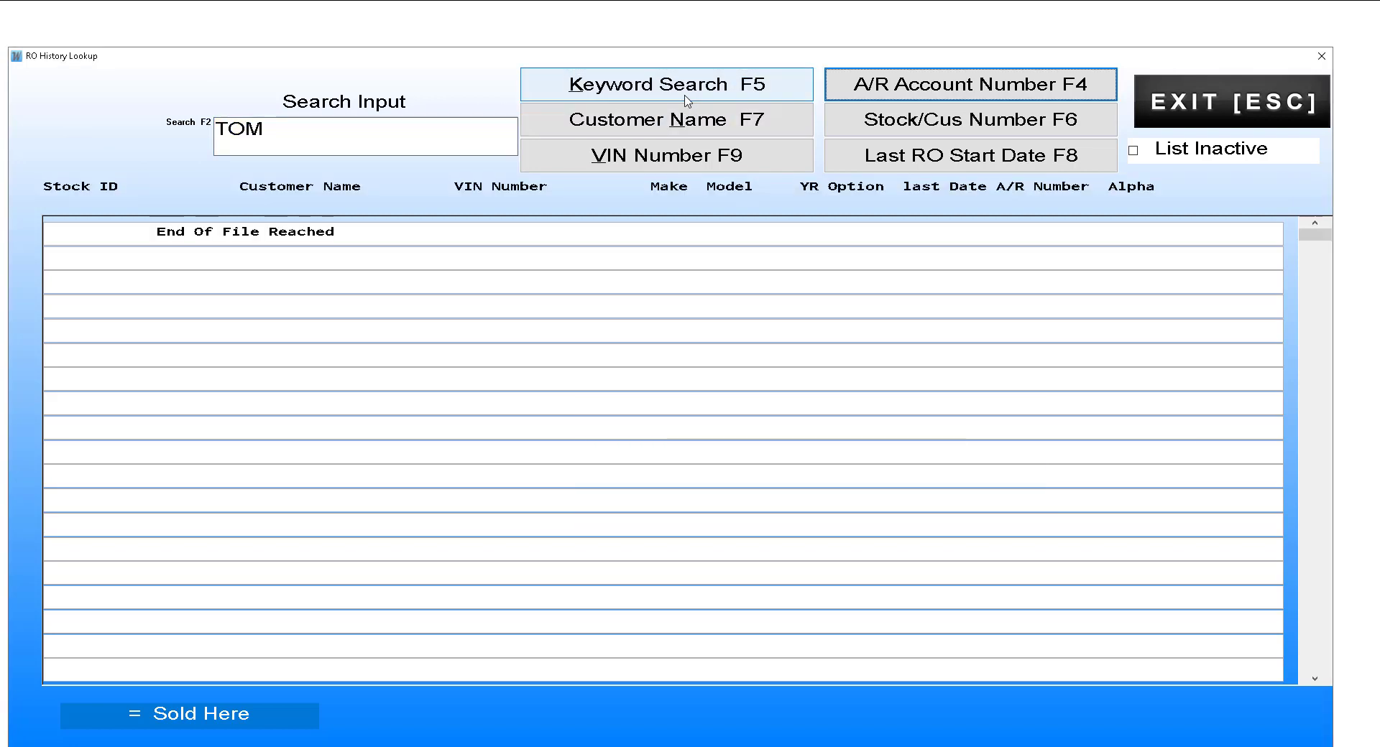
left_click(1311, 235)
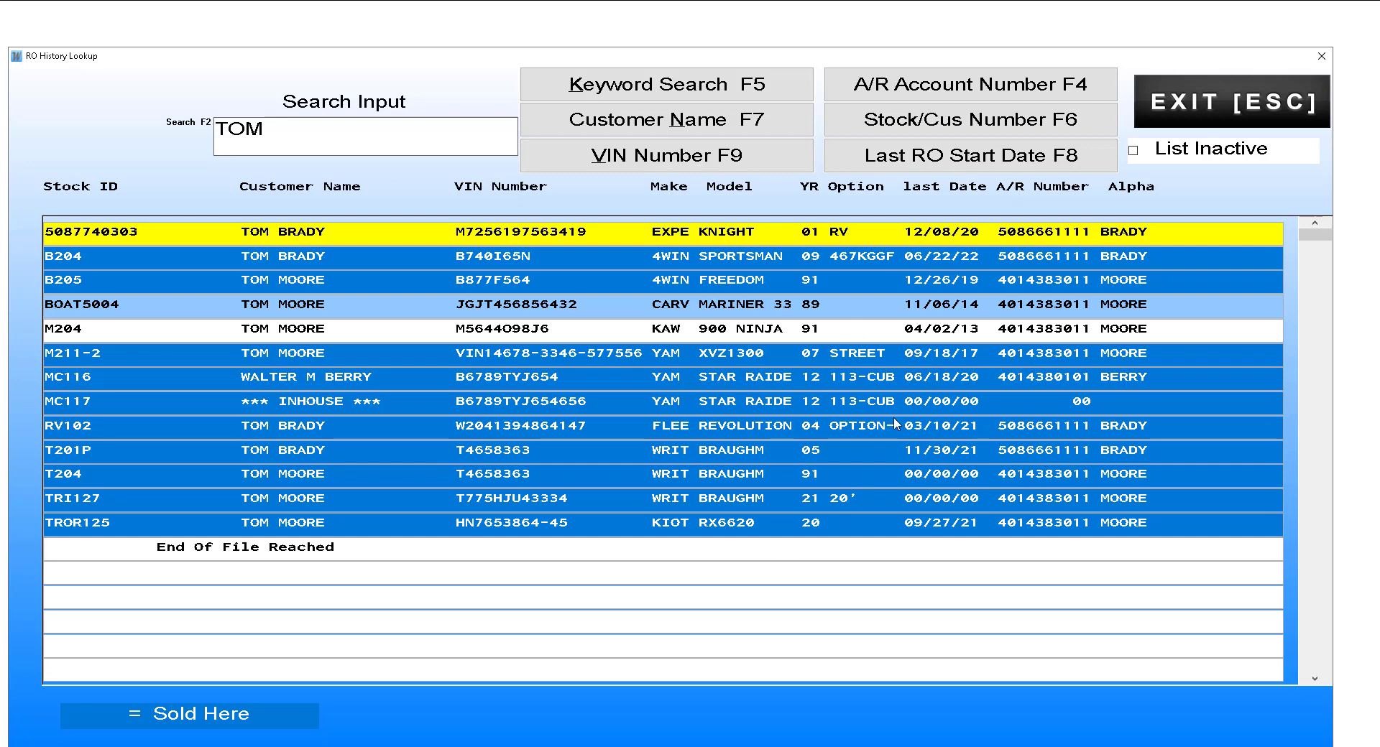
left_click(1212, 104)
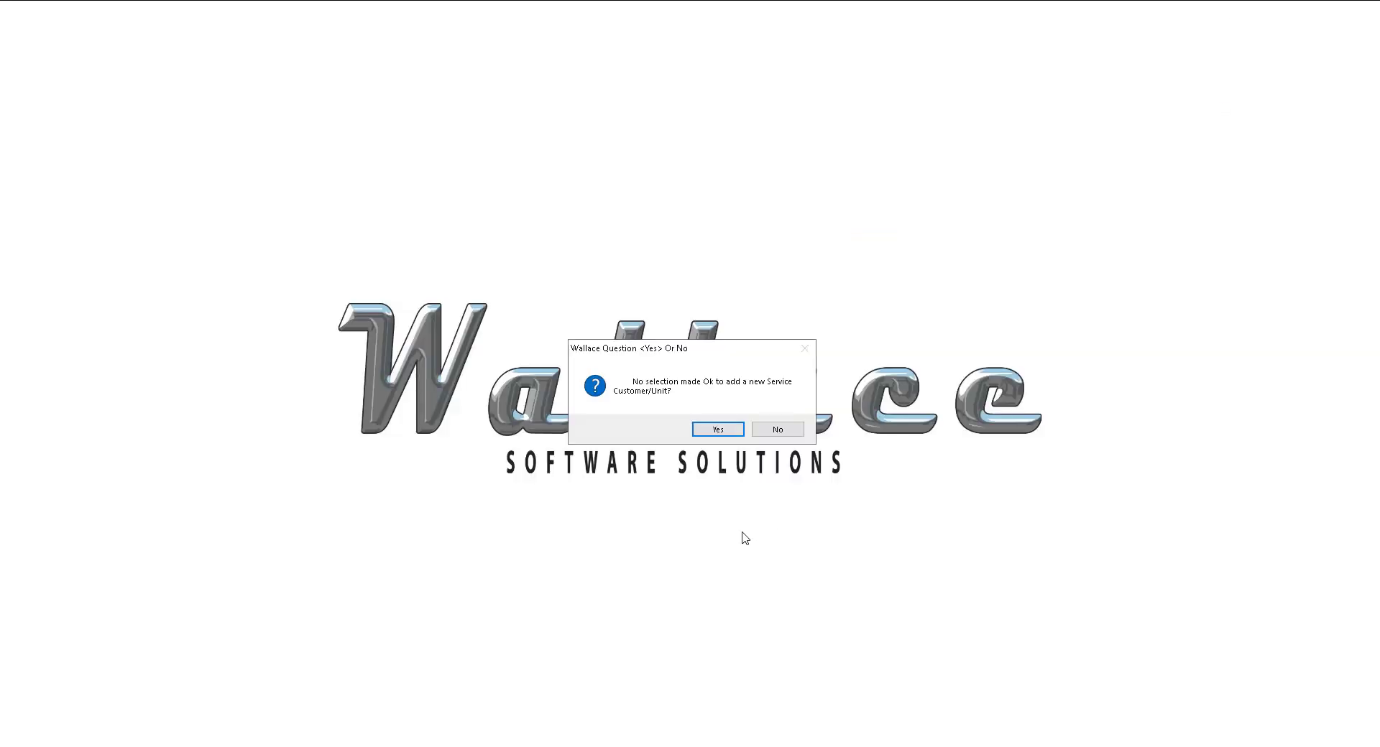
Step: Agree to add a new service customer, keyword-search A/R for TOM, then exit and add the customer to A/R
left_click(718, 430)
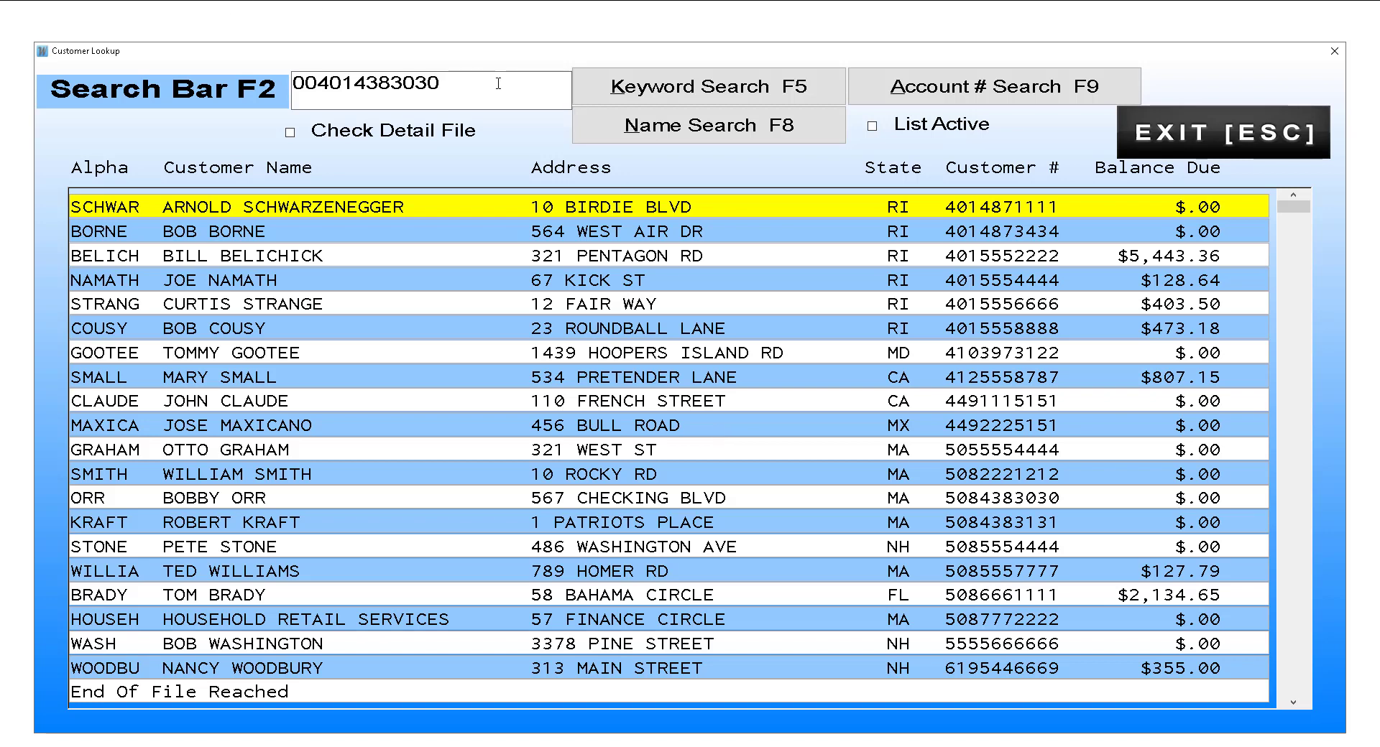
left_click(460, 85)
type("TOM")
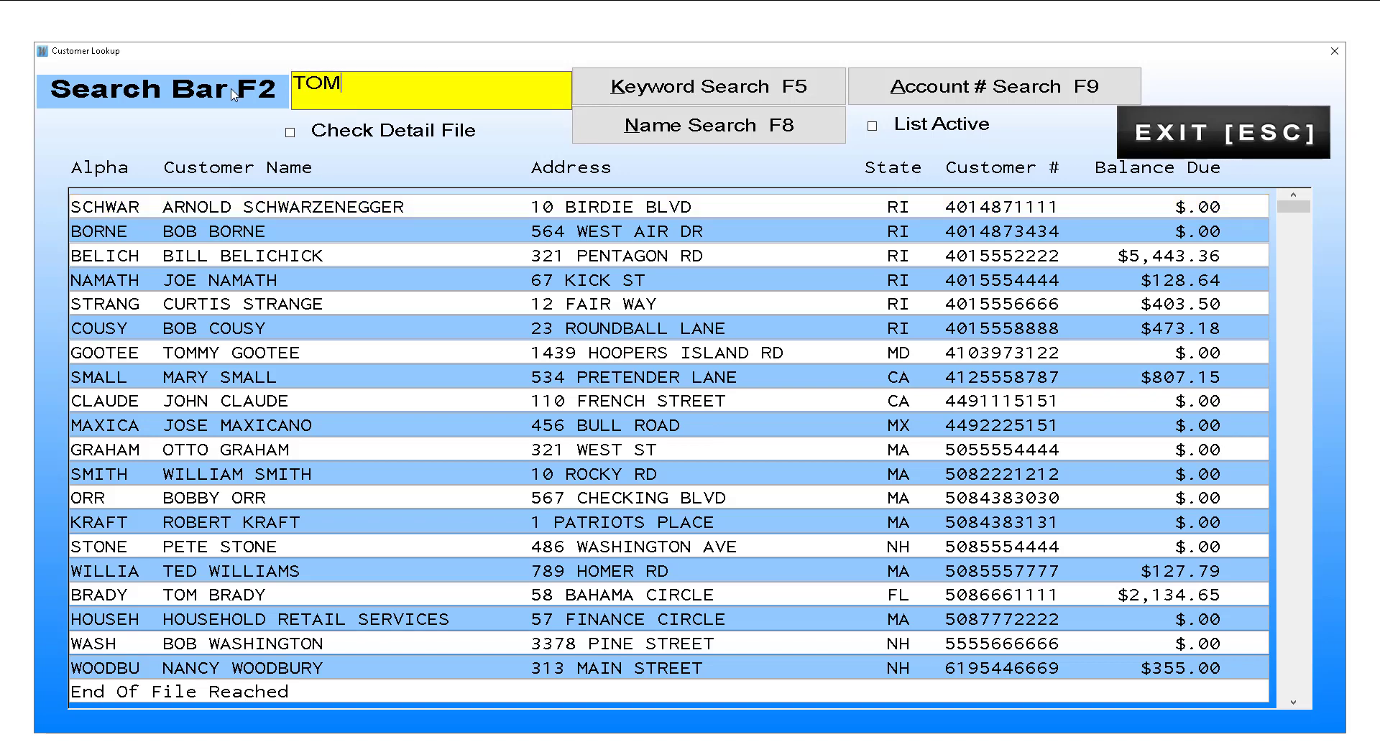
left_click(769, 93)
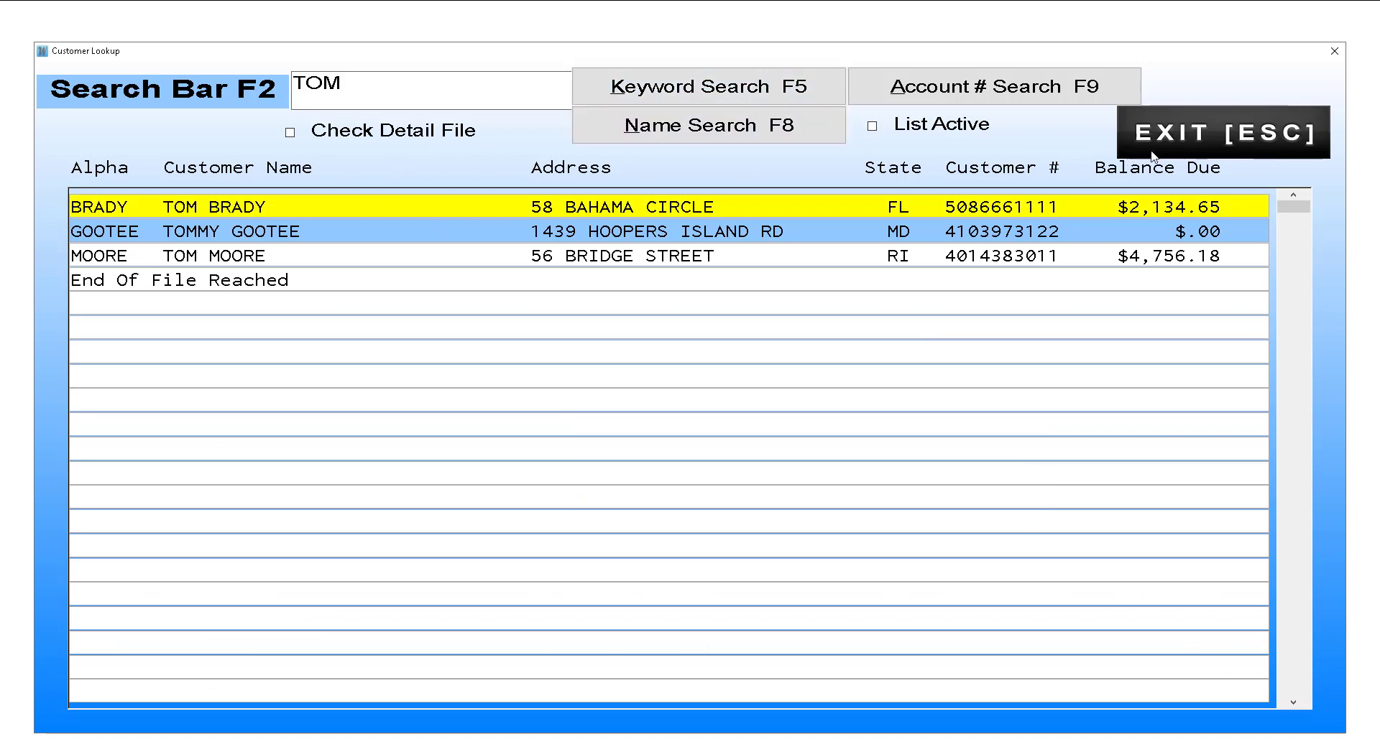
left_click(1226, 133)
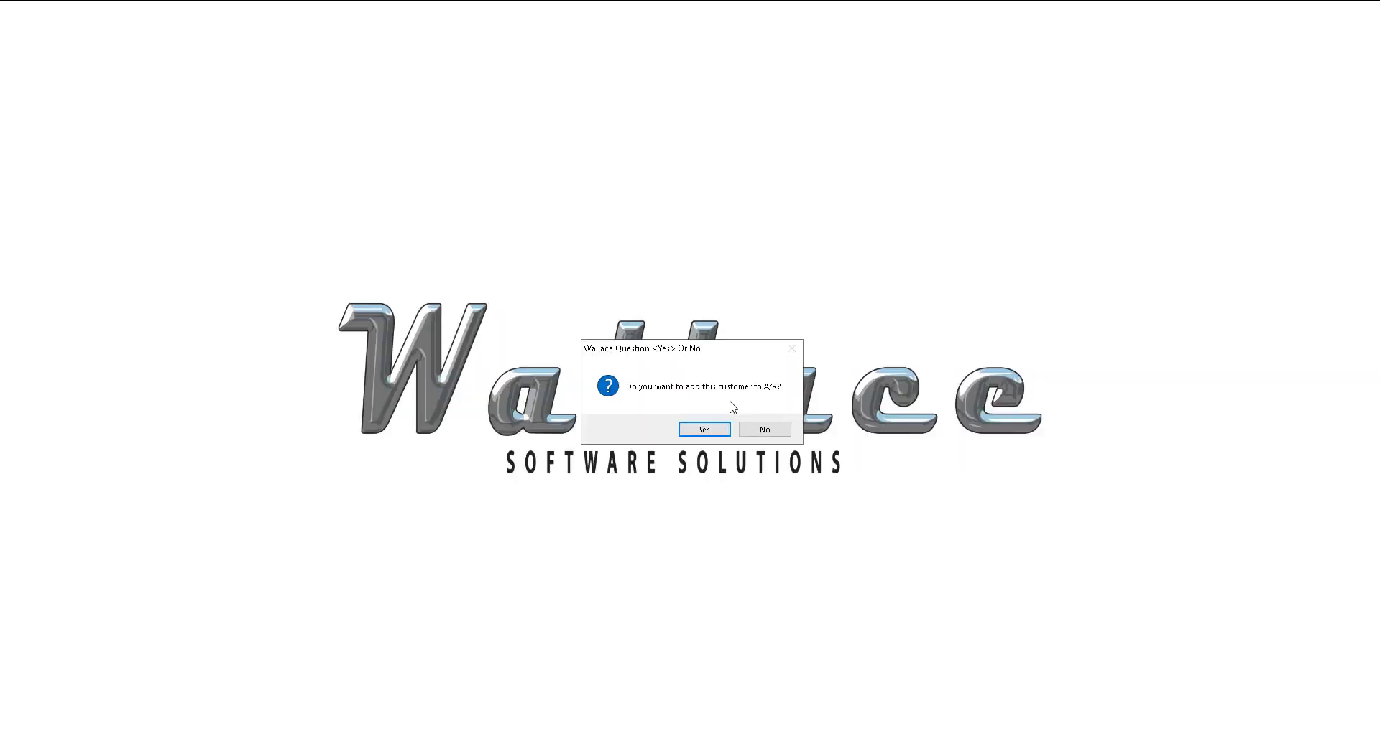
left_click(703, 430)
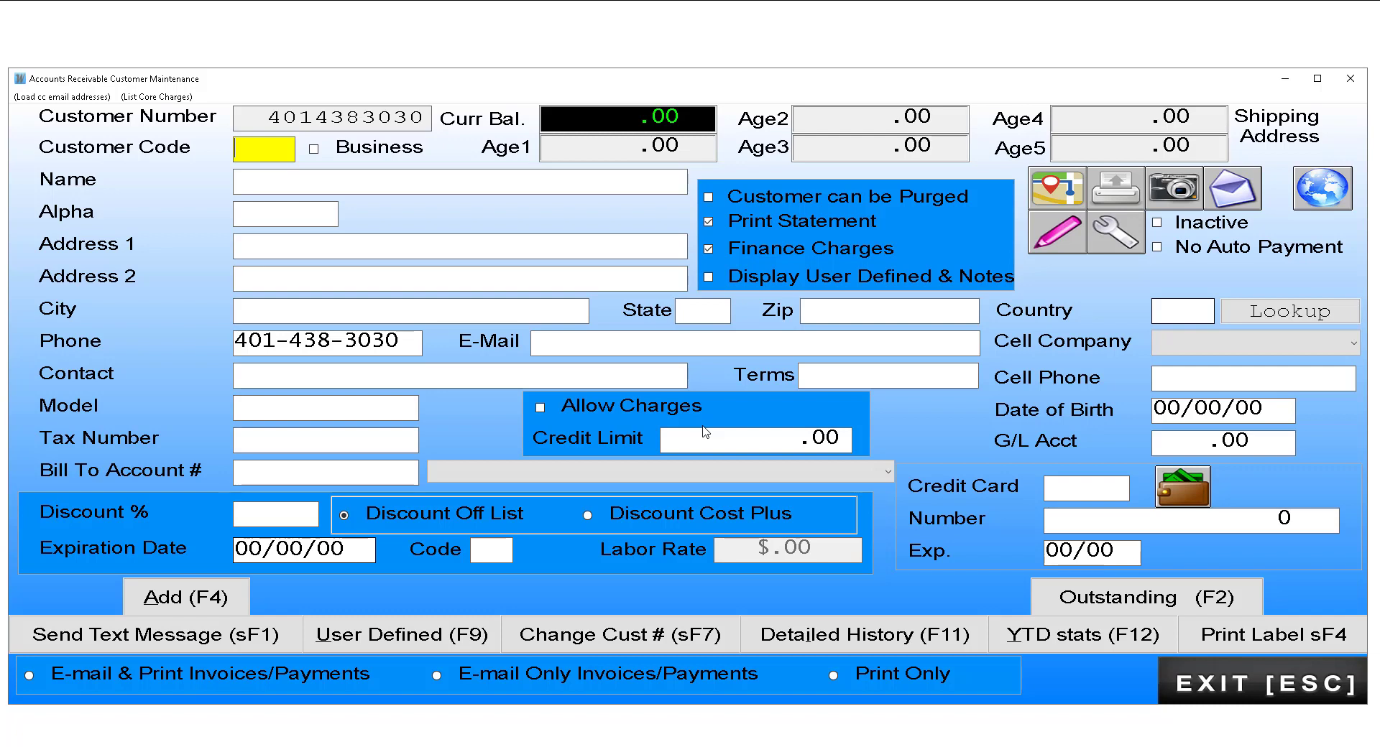
Step: Enter the name NEW CUST and zip 02915 so city and state fill in as RIVERSIDE RI
key("Tab")
key("Tab")
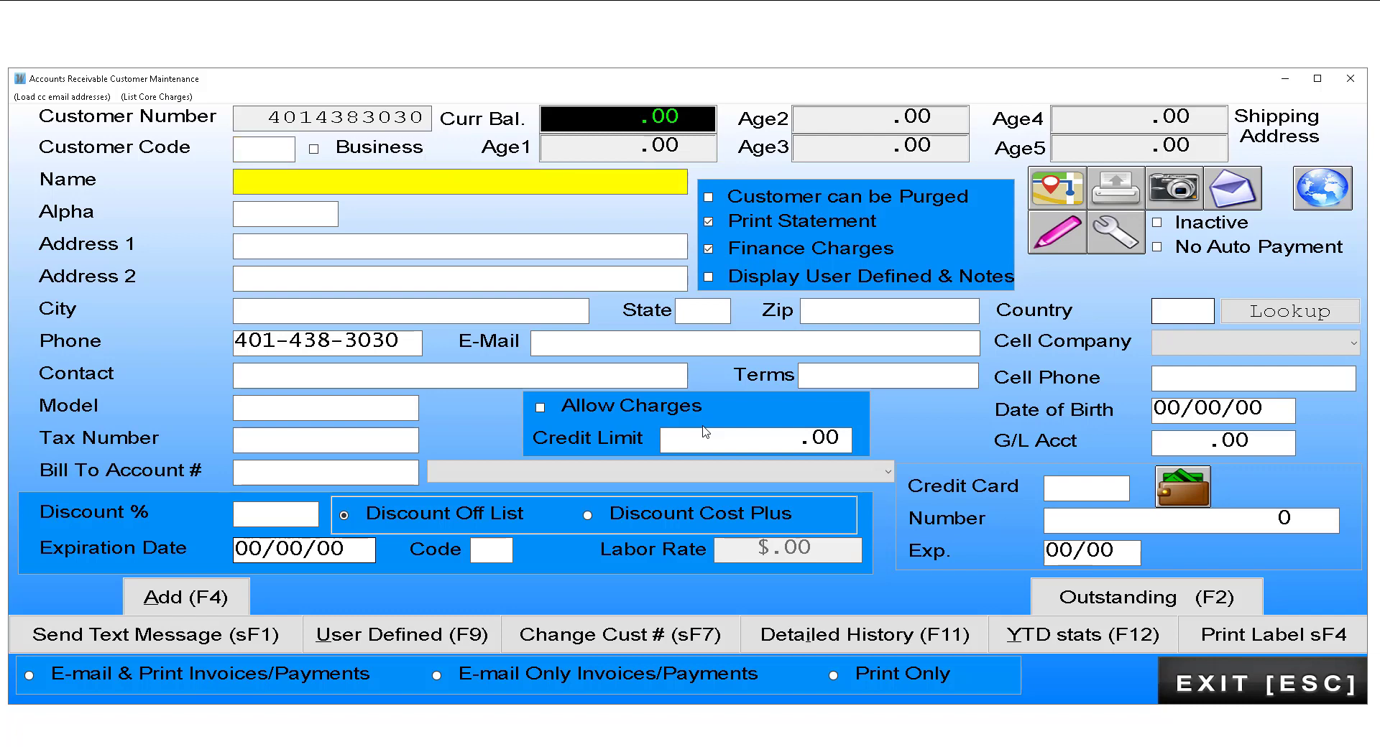
type("NEW CUST")
key("Return")
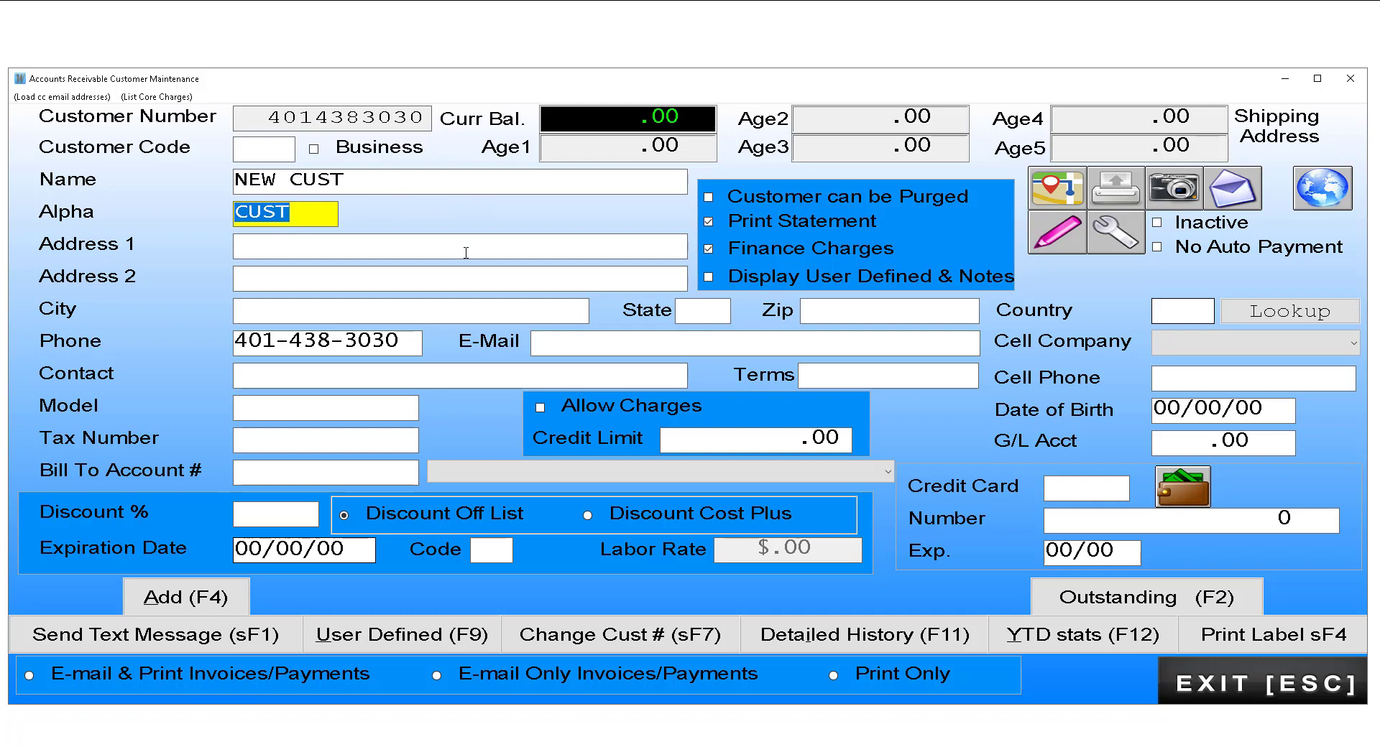
left_click(803, 308)
type("02915")
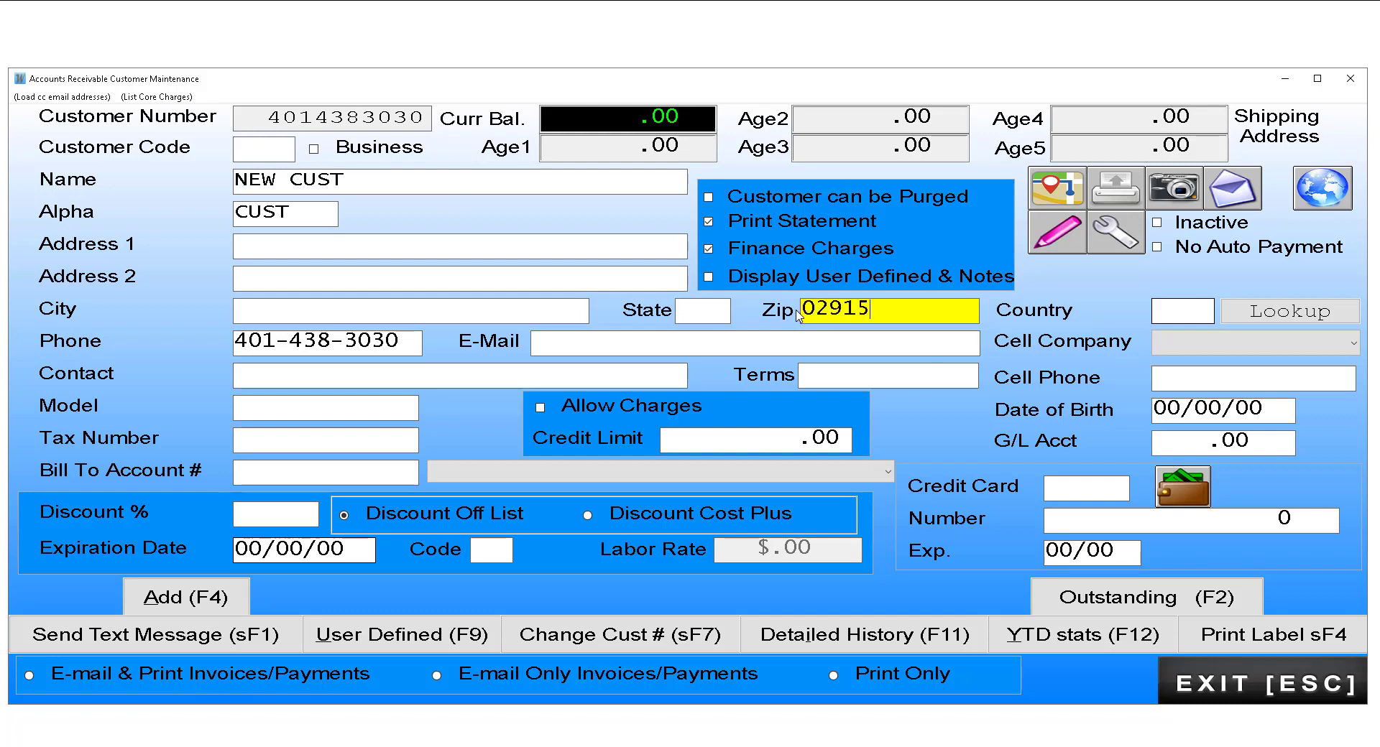
key("Return")
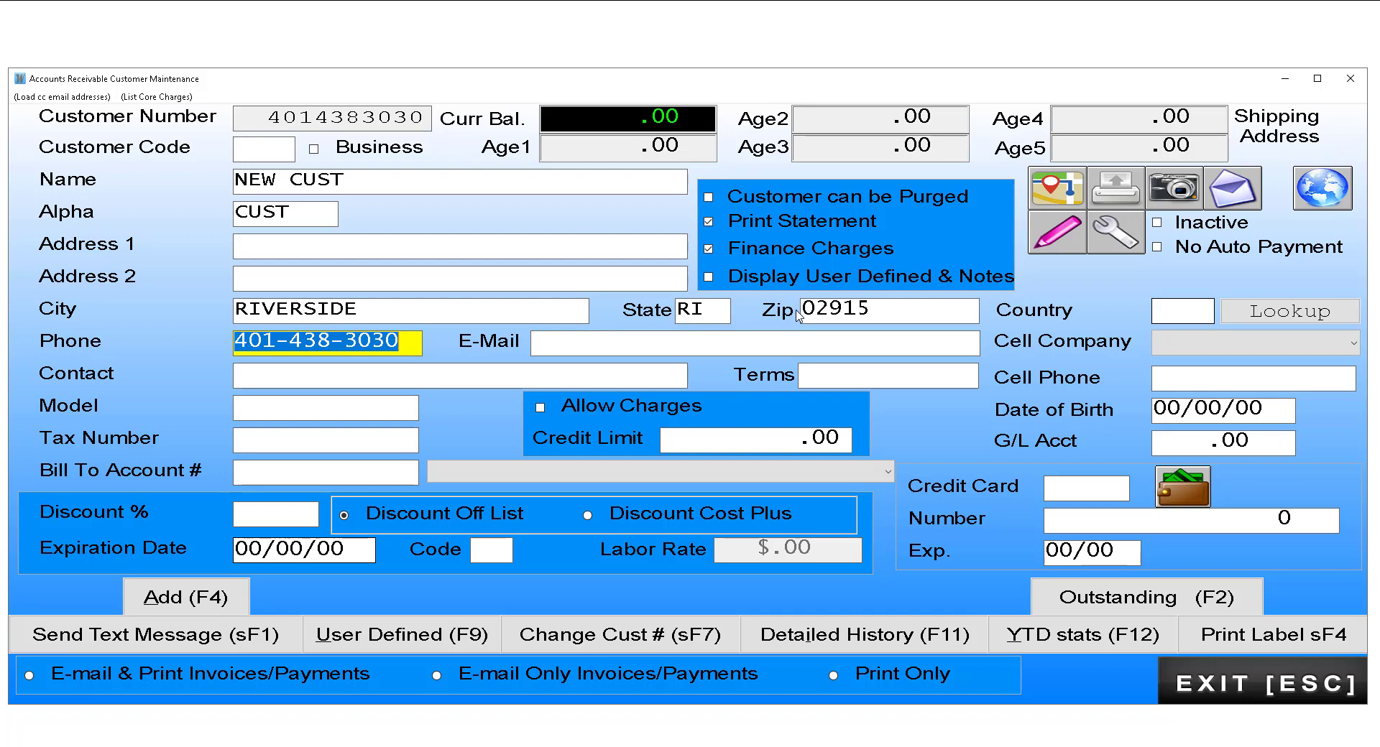
Step: Fill in the customer's e-mail and choose Verizon as the cell carrier
left_click(568, 347)
type("23424234")
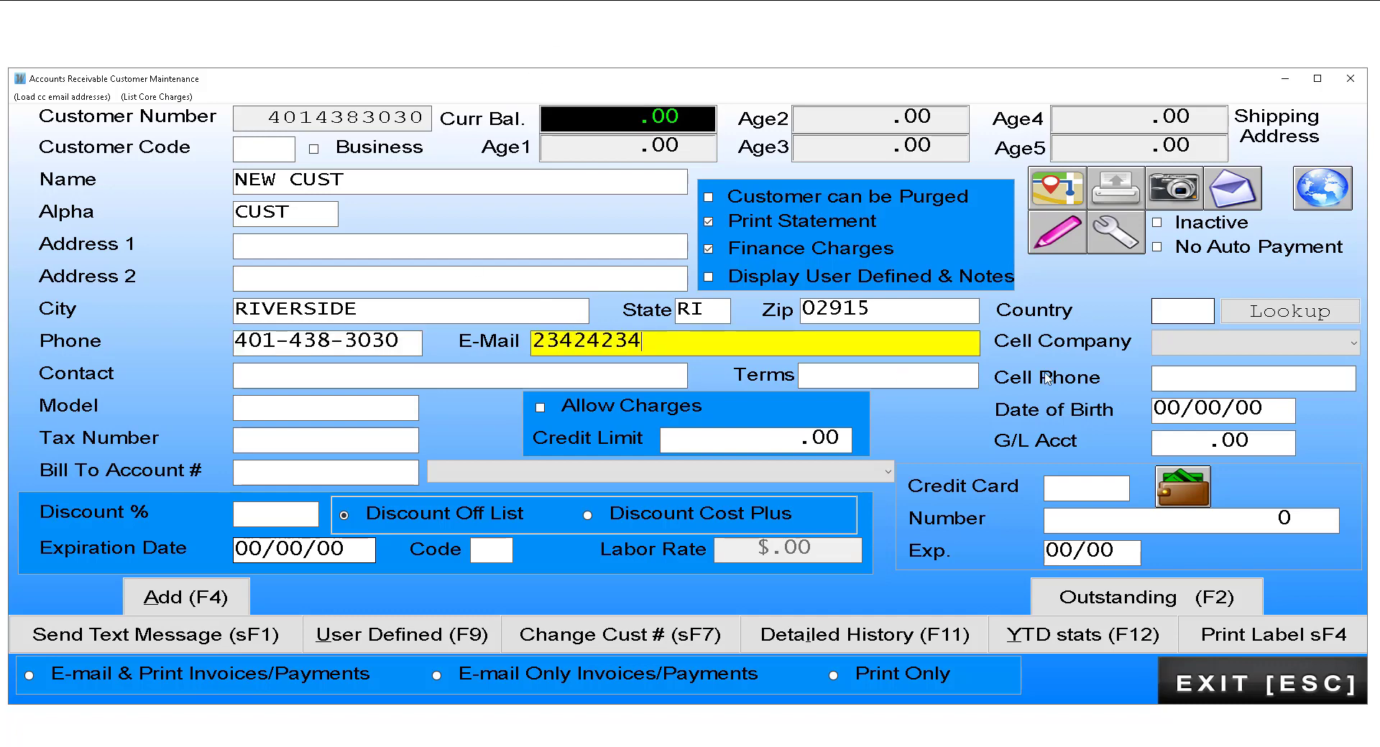
left_click(1216, 388)
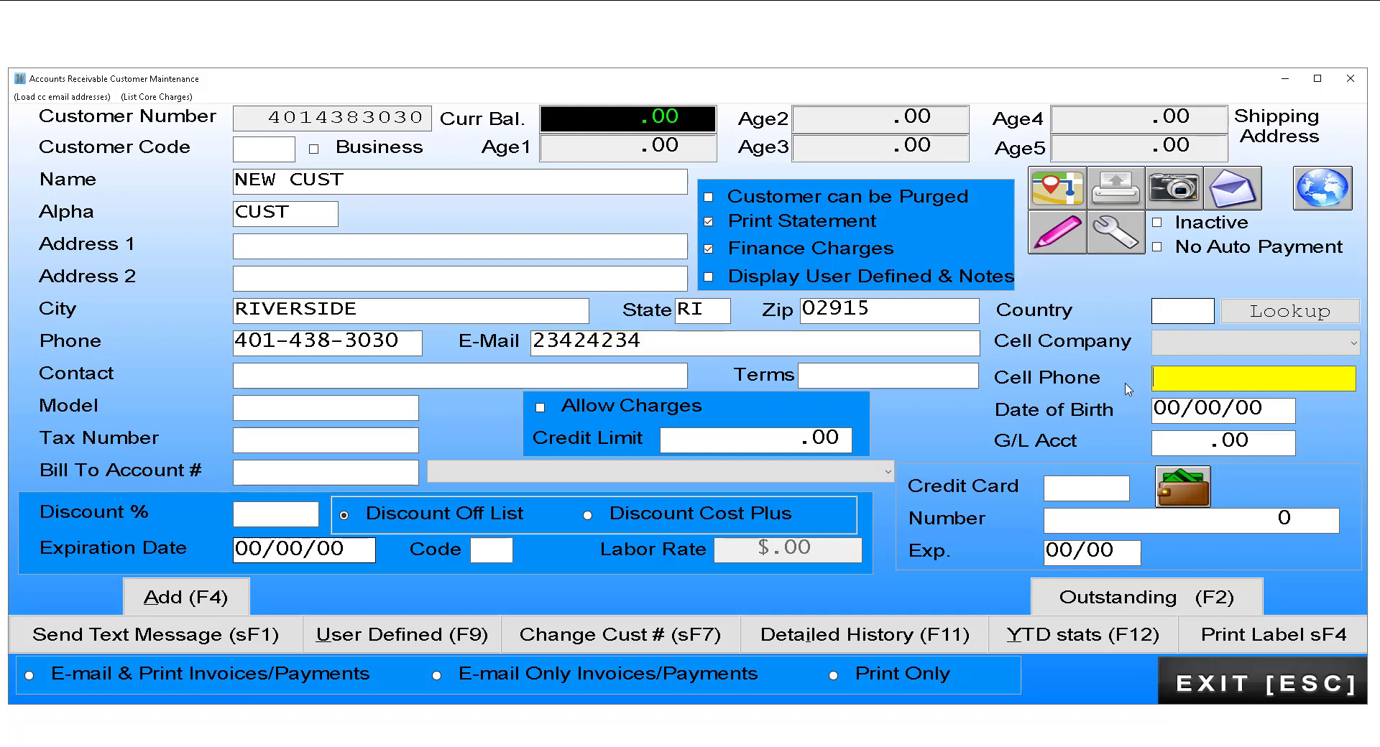
left_click(1357, 339)
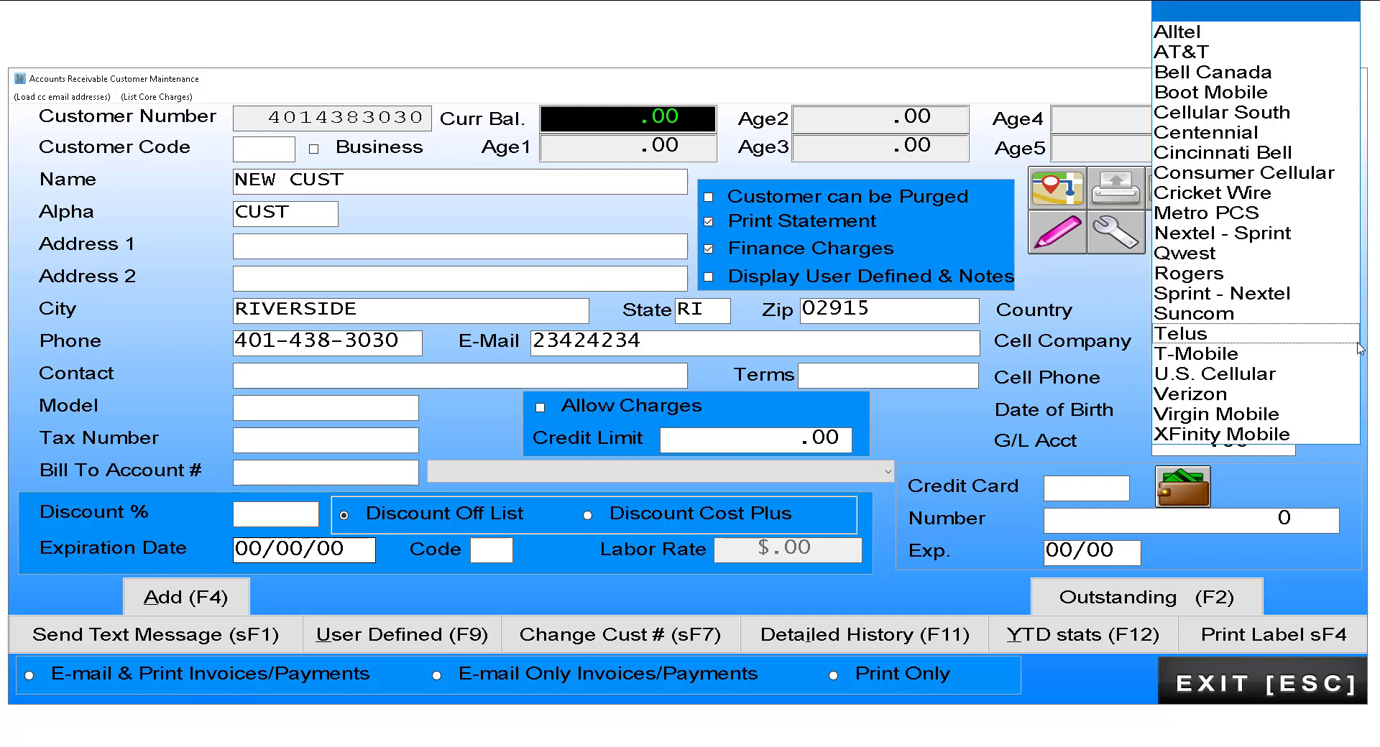
left_click(1184, 400)
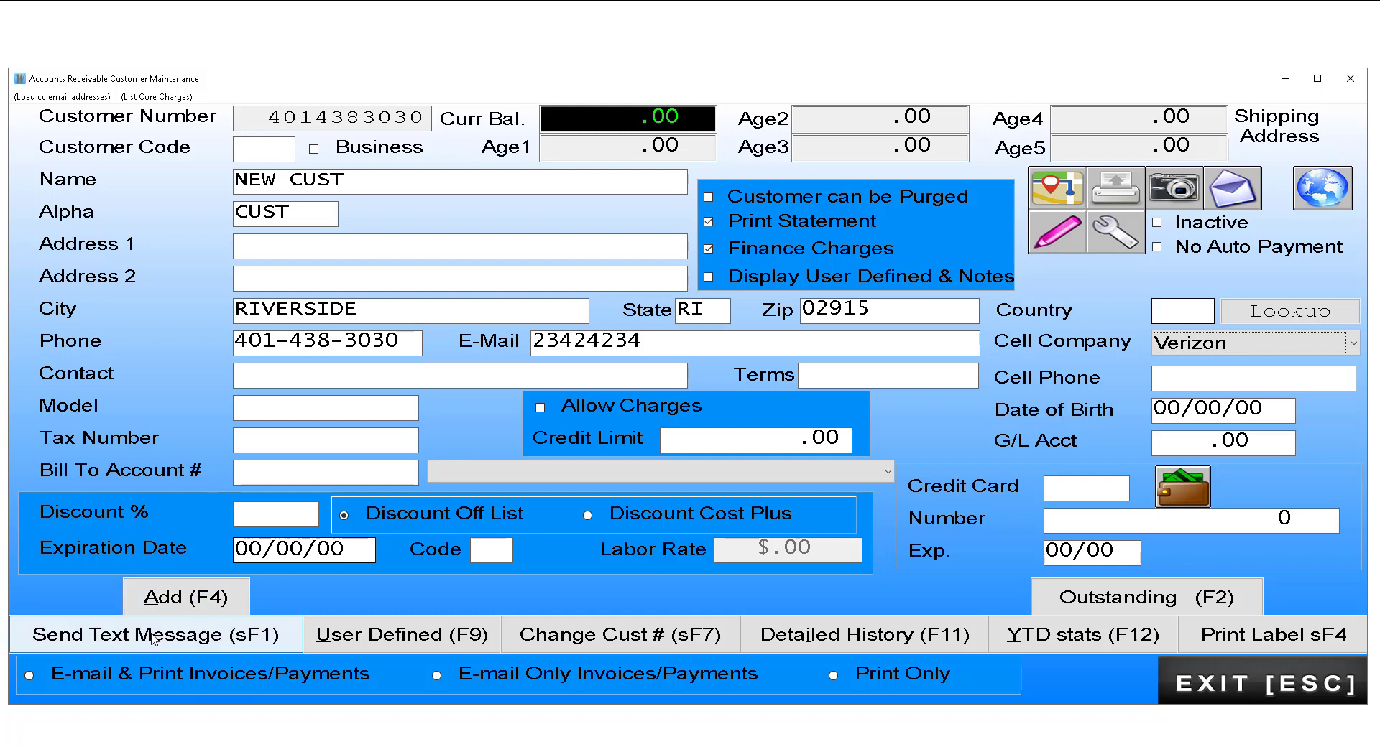
Step: Confirm adding NEW CUST to A/R, leave maintenance, and accept the salesclerk to reach Create Work Order
left_click(210, 599)
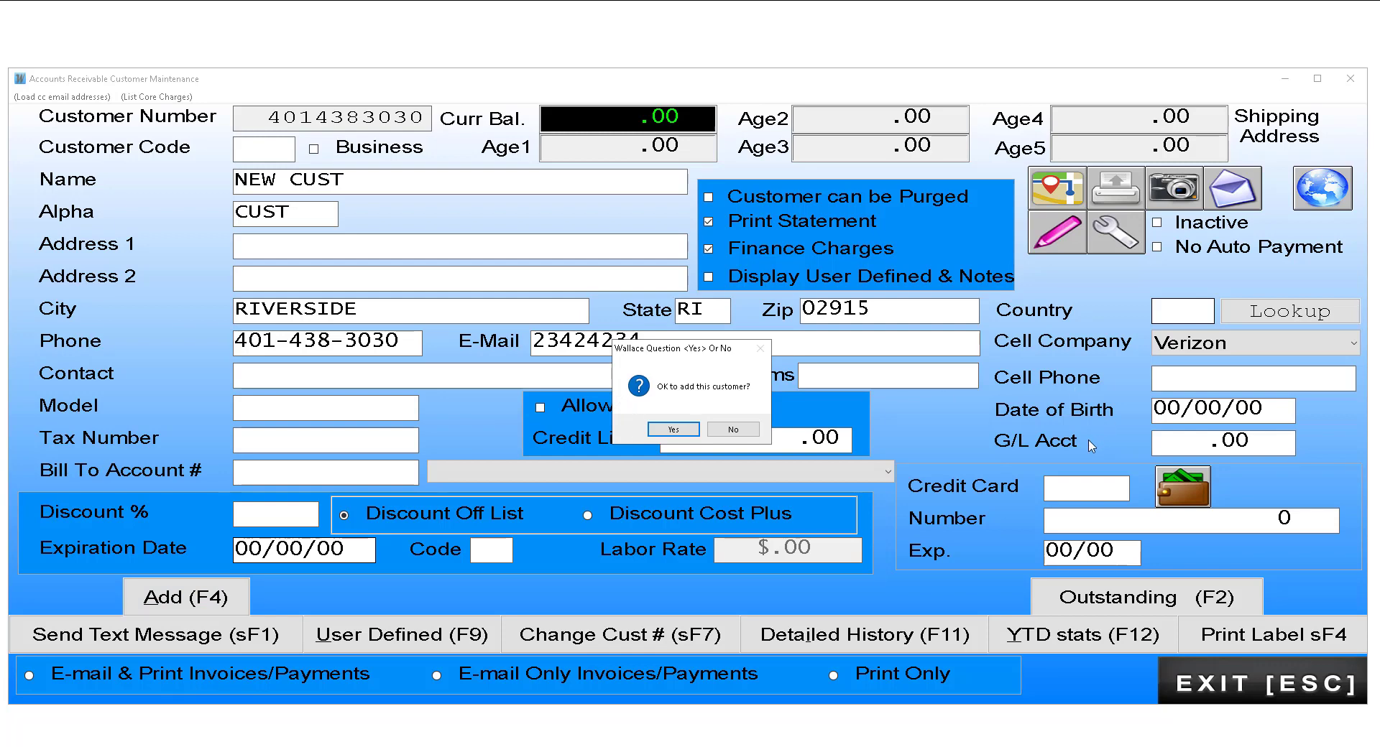
key("Return")
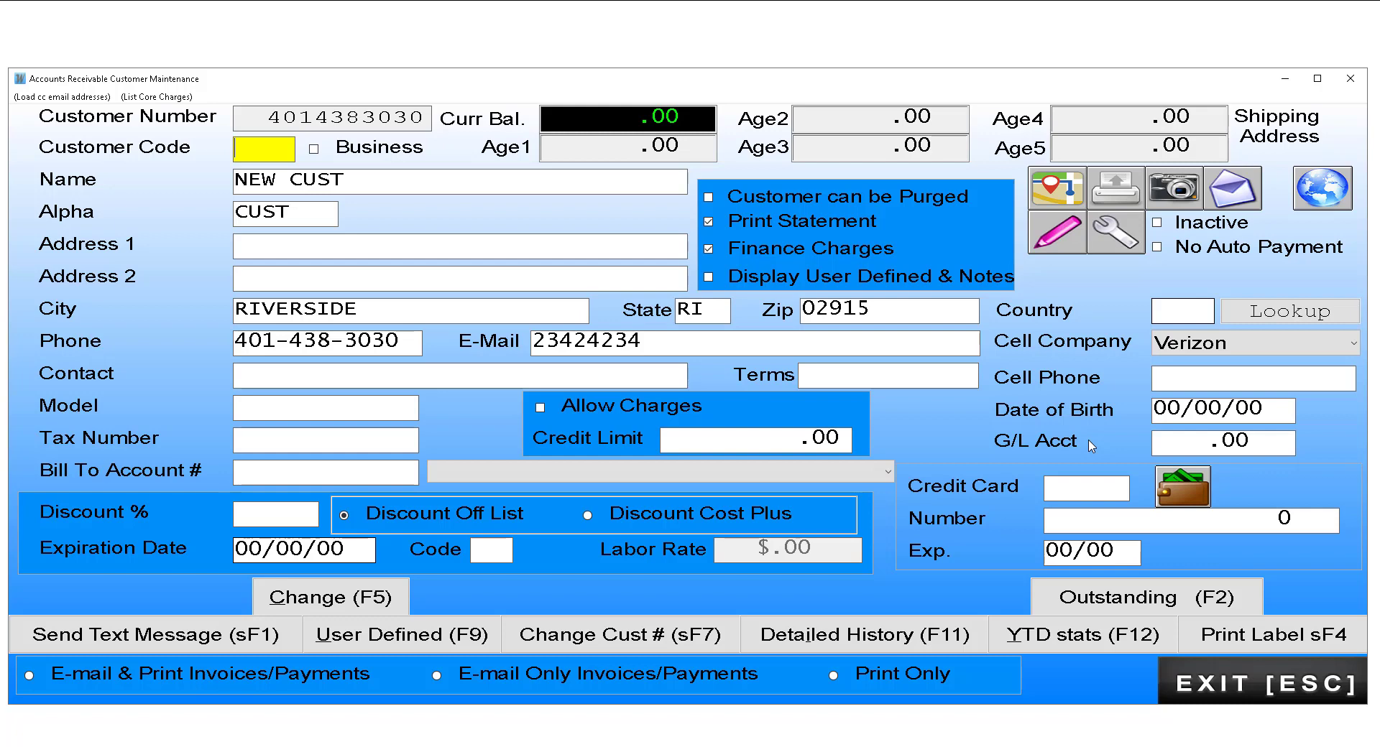
key("Escape")
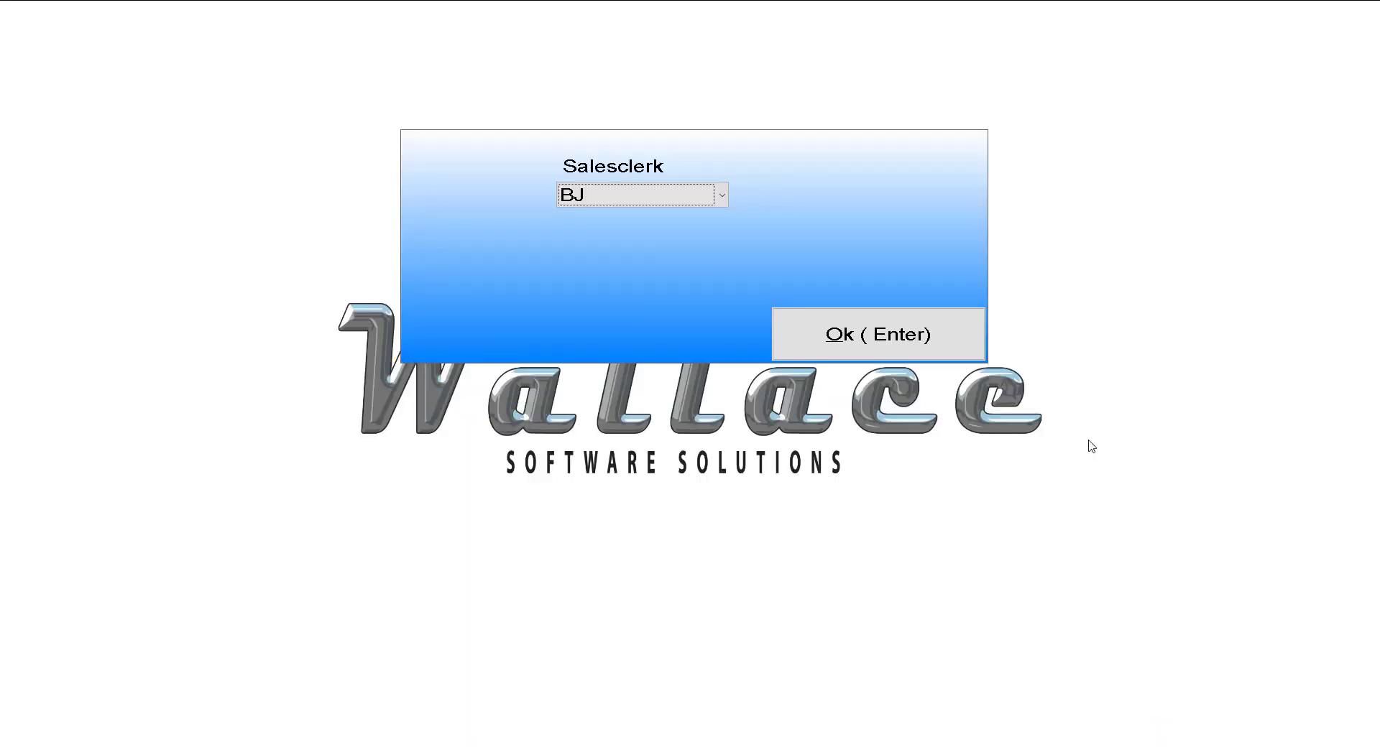
key("Return")
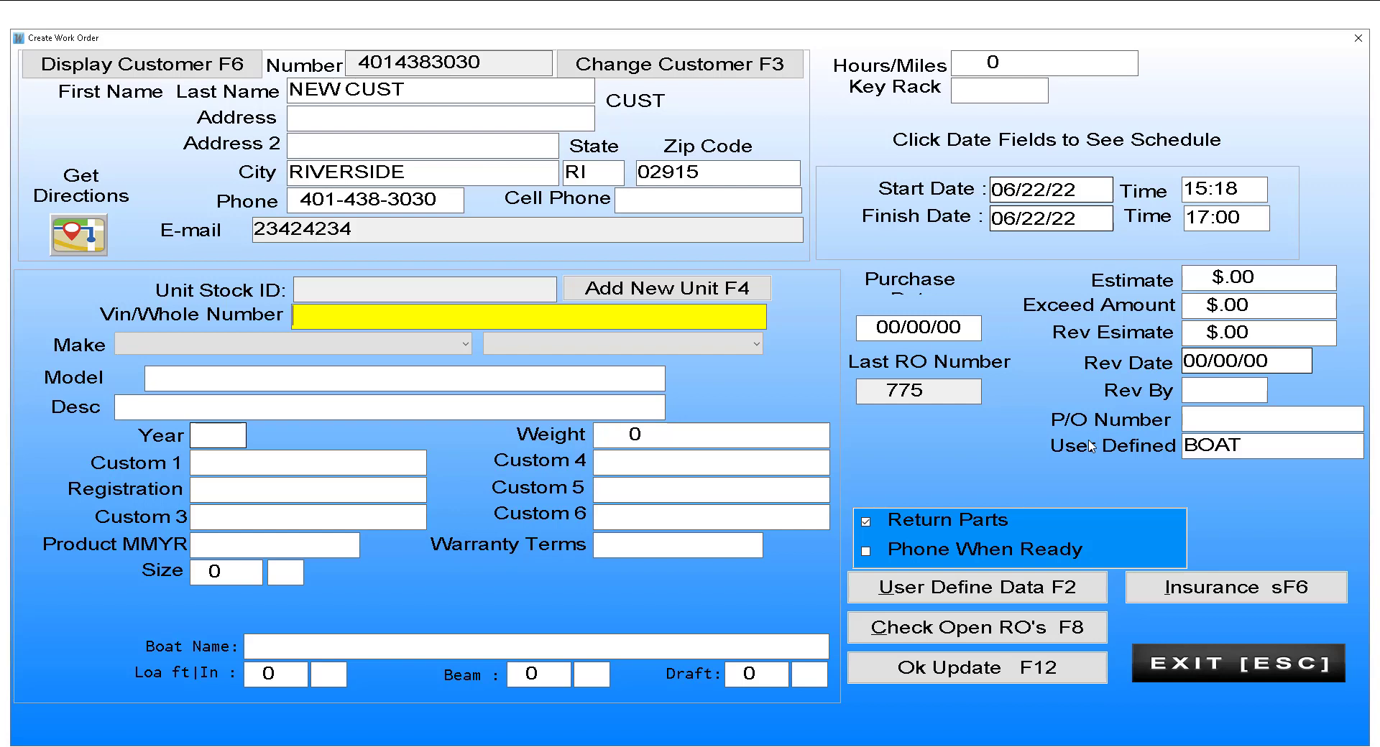
Step: Choose 4WIN-4WINNS BOATS as the unit make and BOAT-BOAT as the unit type
key("Tab")
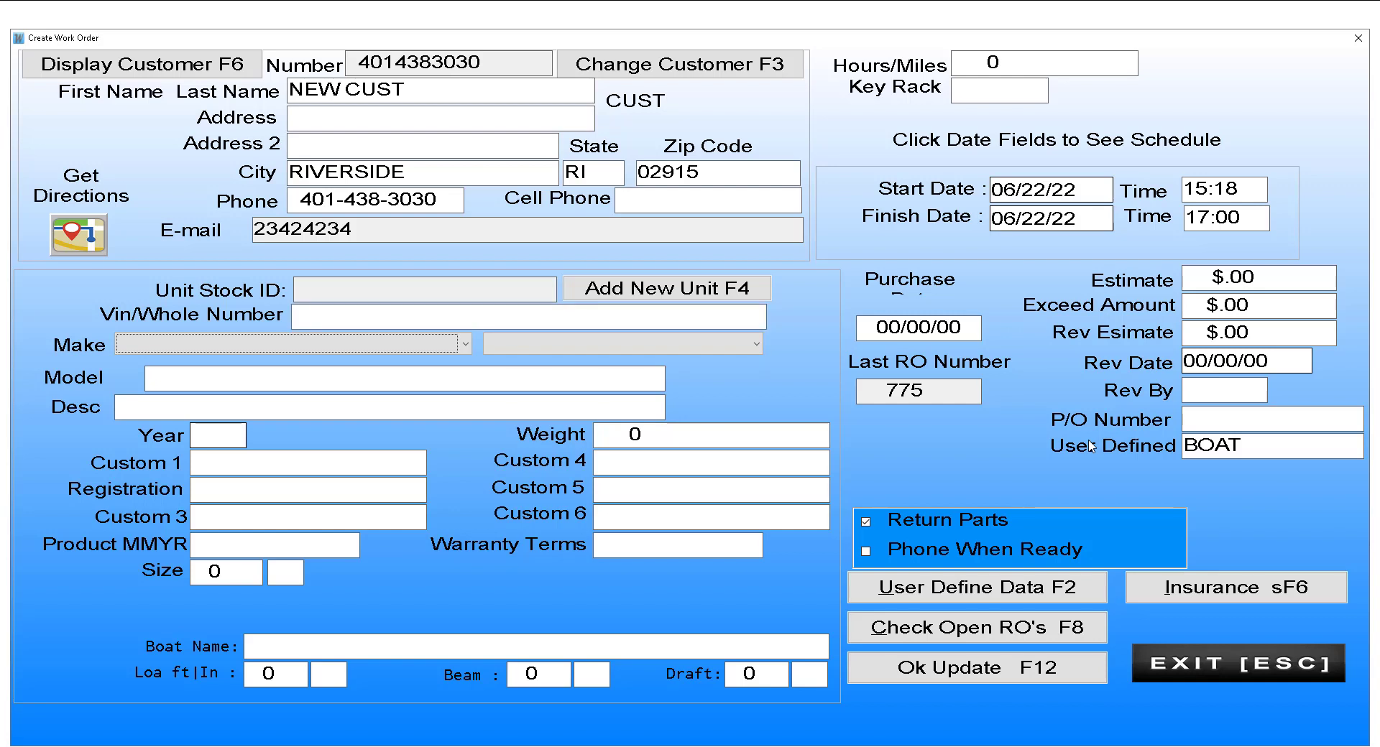
left_click(468, 346)
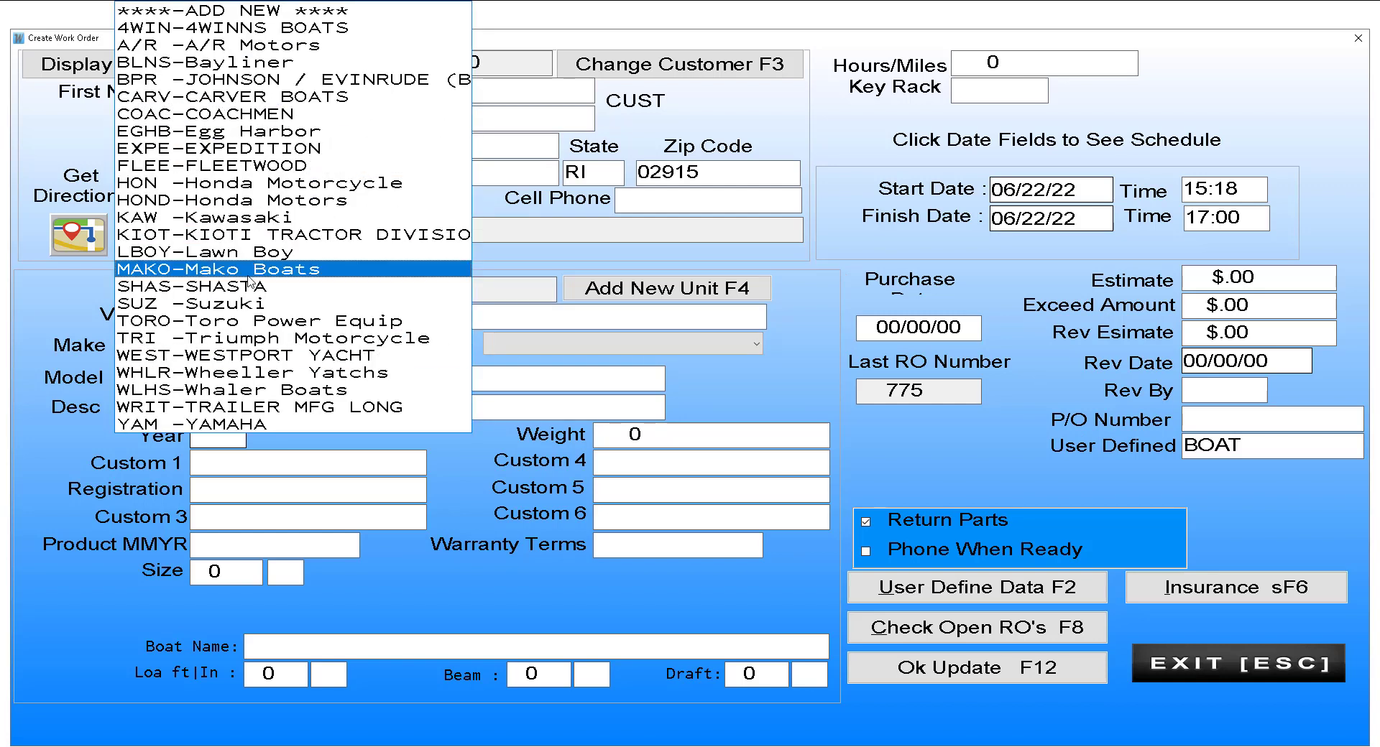
left_click(259, 29)
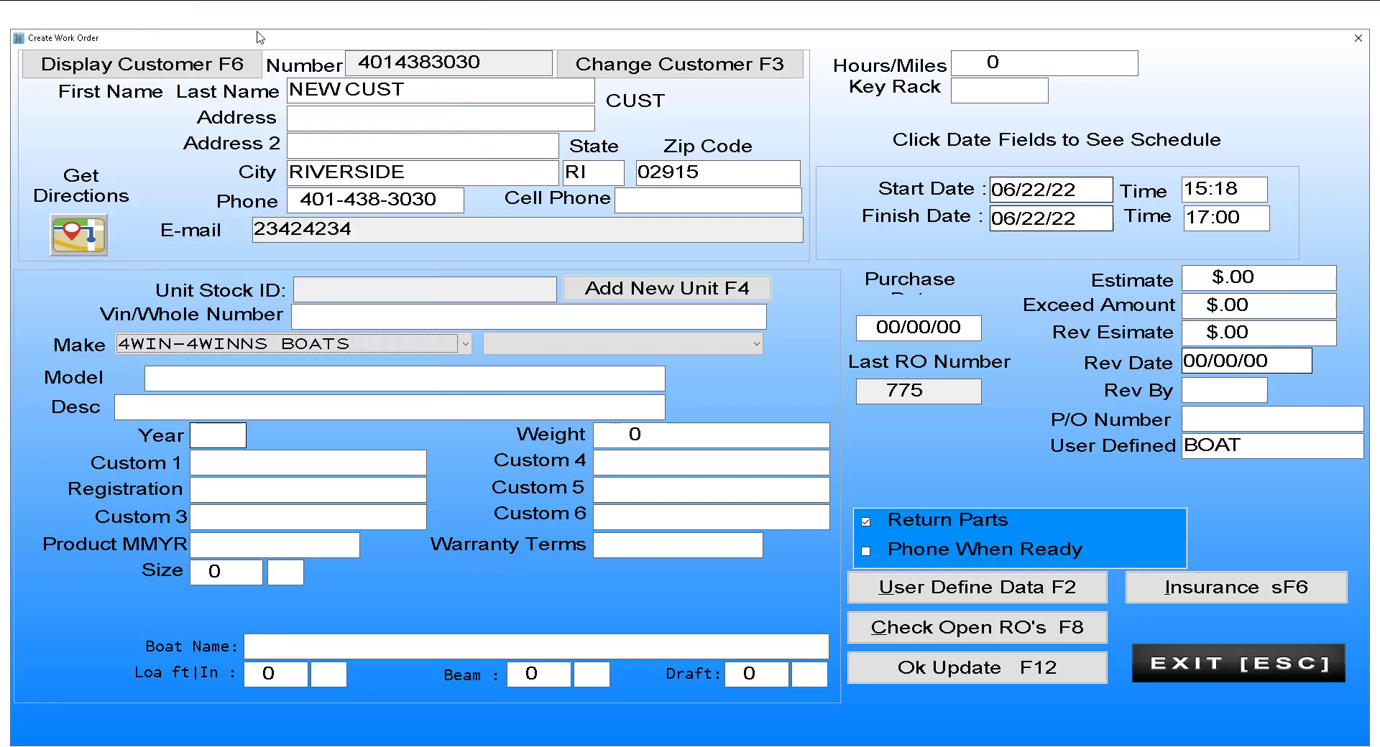
left_click(755, 344)
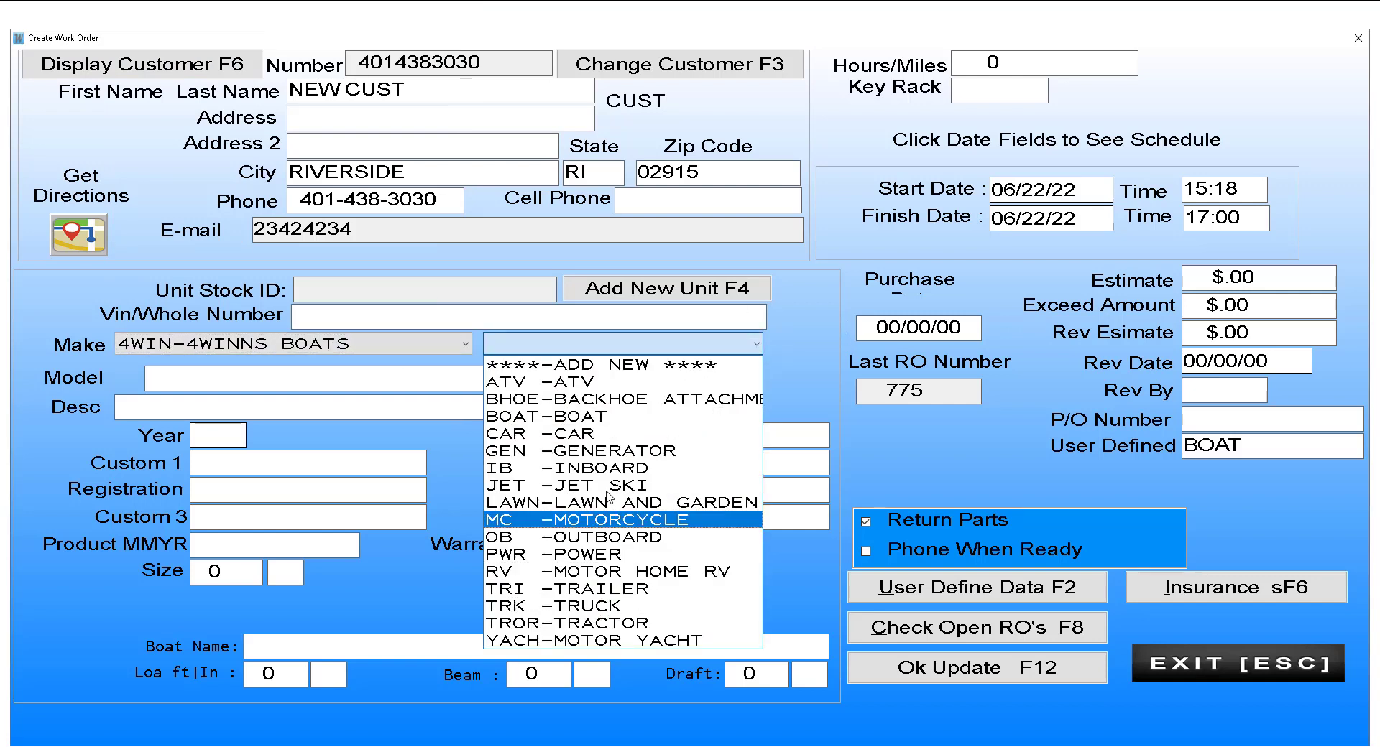
left_click(601, 417)
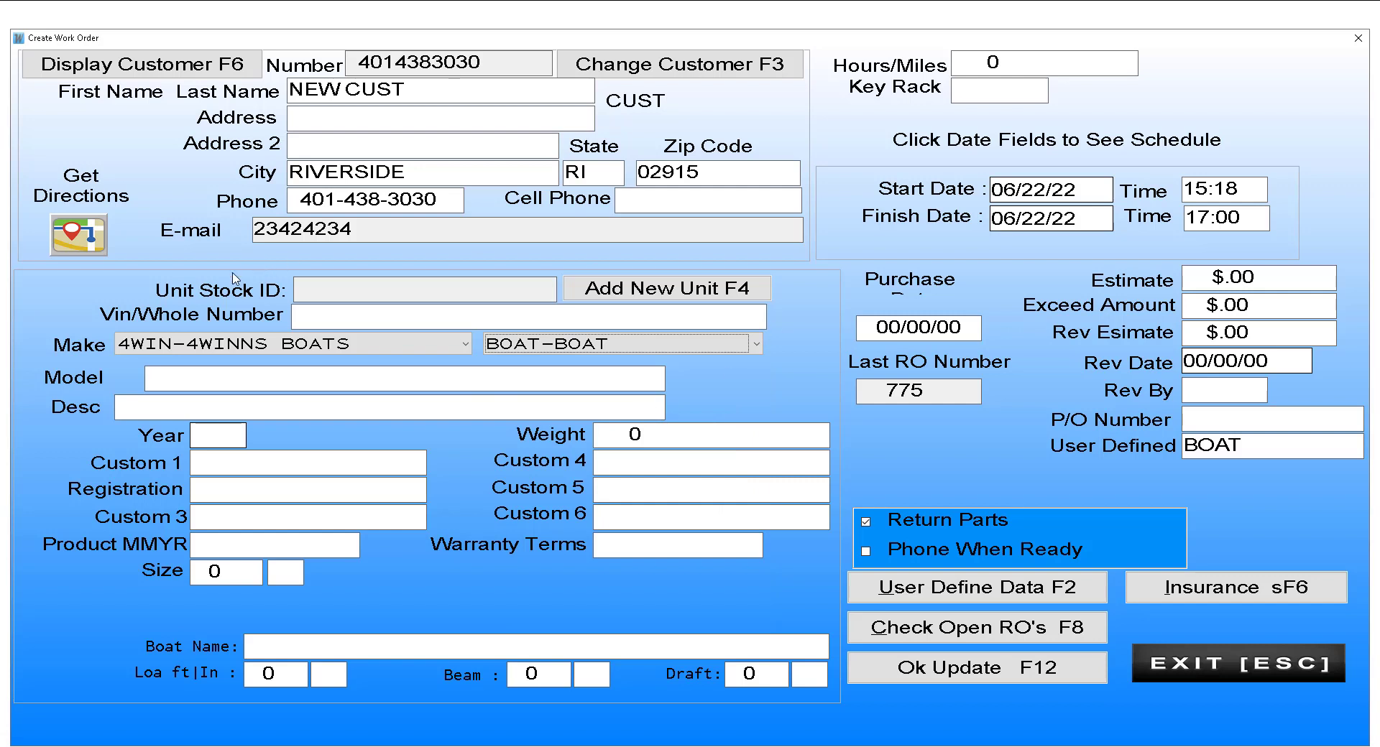
left_click(199, 388)
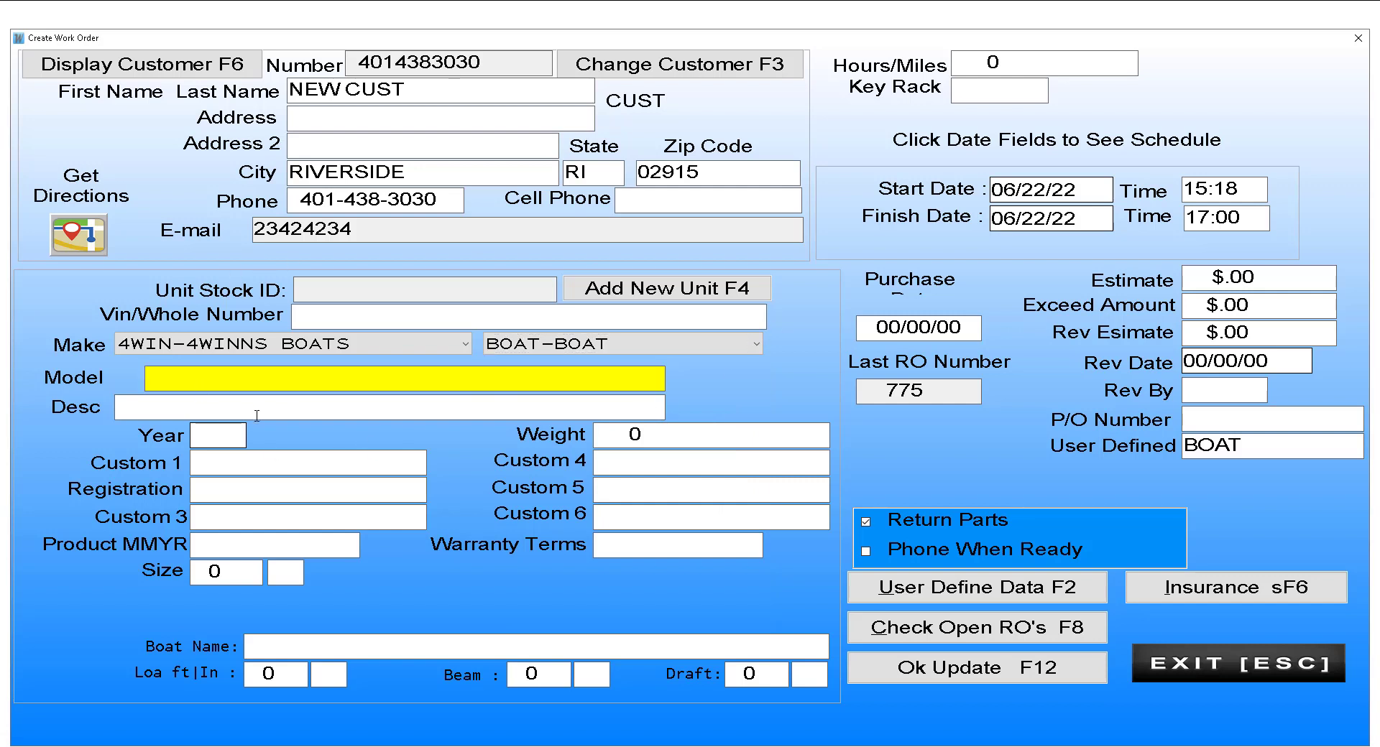
Step: Enter QEQWE as the unit description and save the work order header with Ok Update F12
left_click(195, 414)
left_click(211, 433)
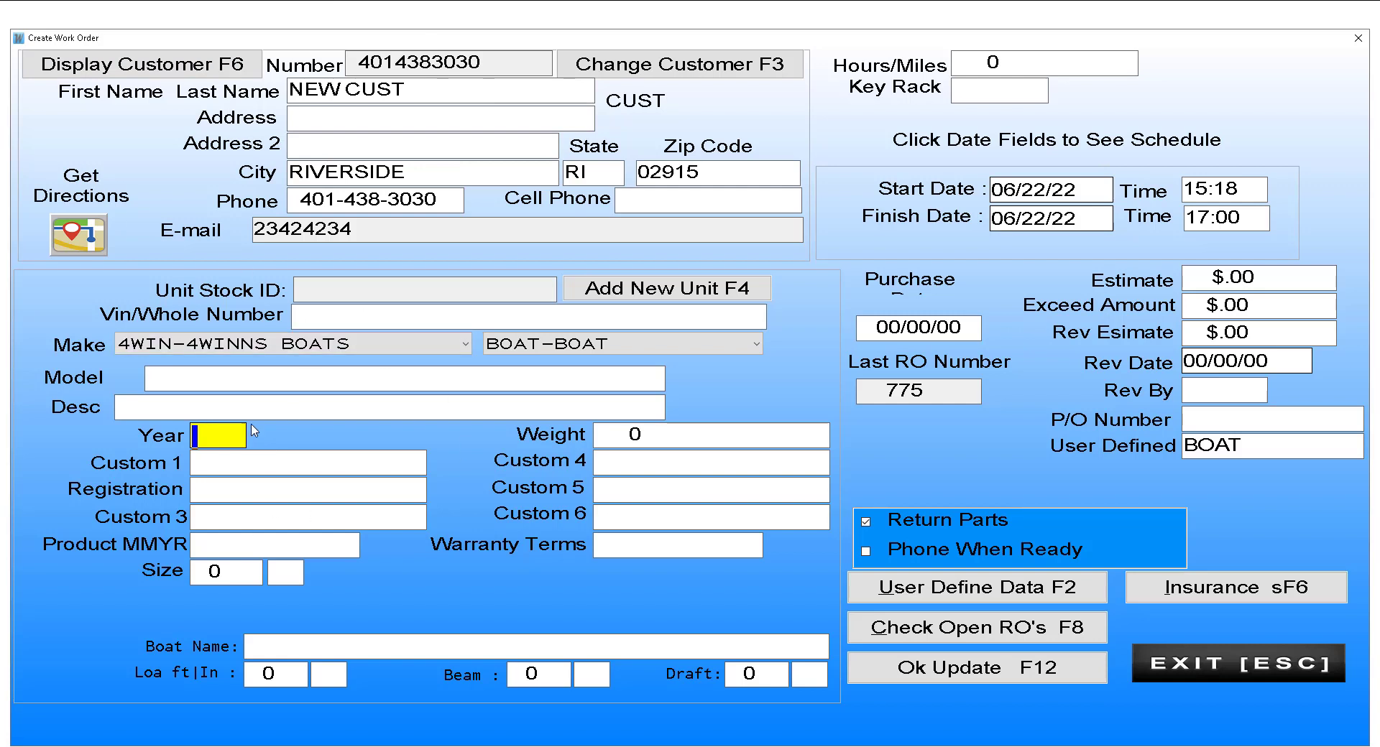
left_click(180, 407)
type("QEQWE")
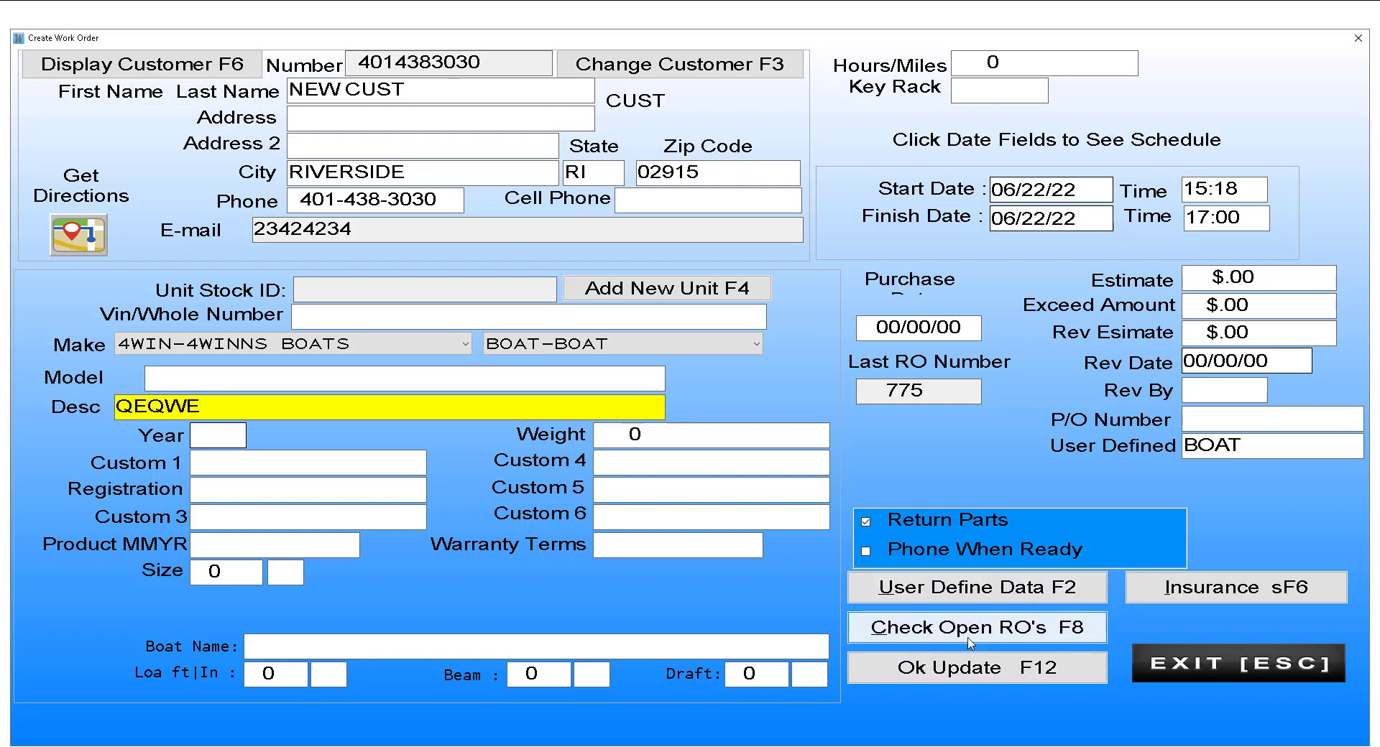
left_click(966, 671)
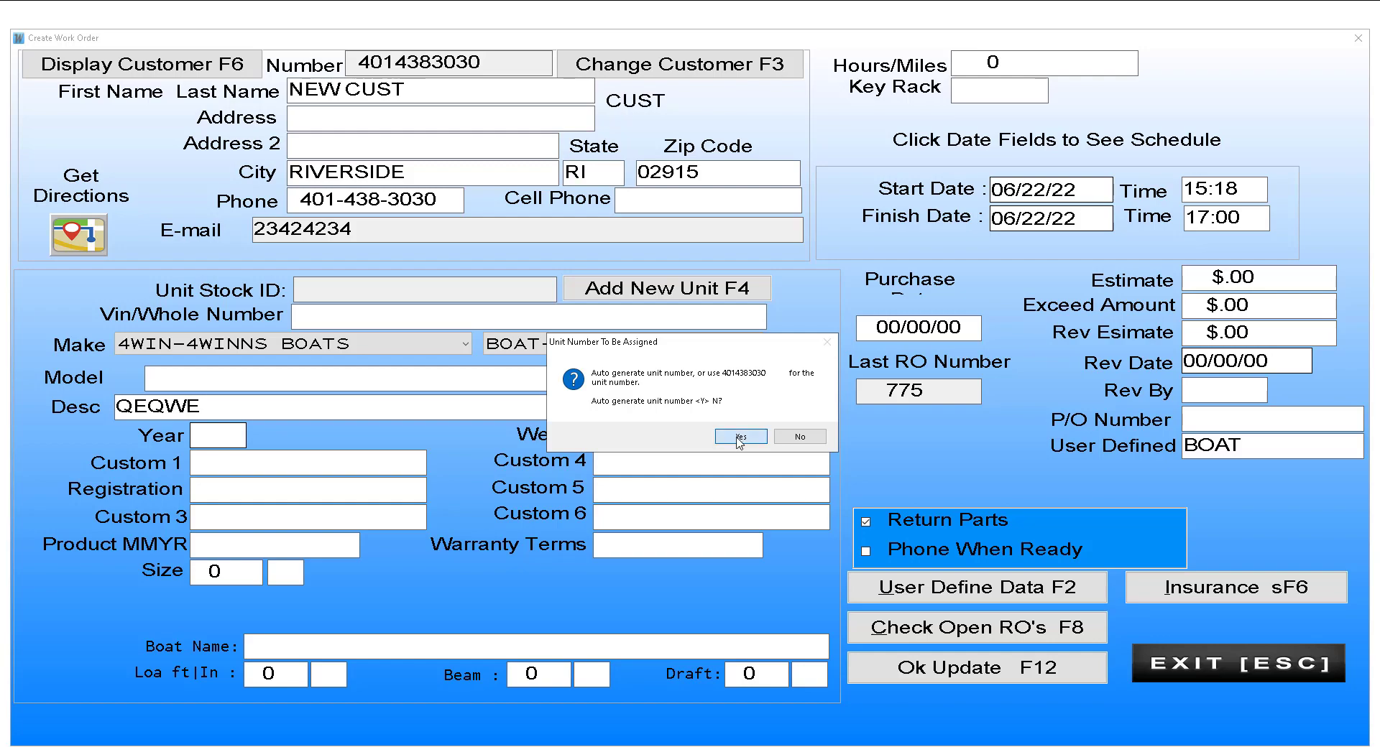
Step: Auto-generate the unit number to open RO 776, then review and close the A/R record and RO history
left_click(739, 438)
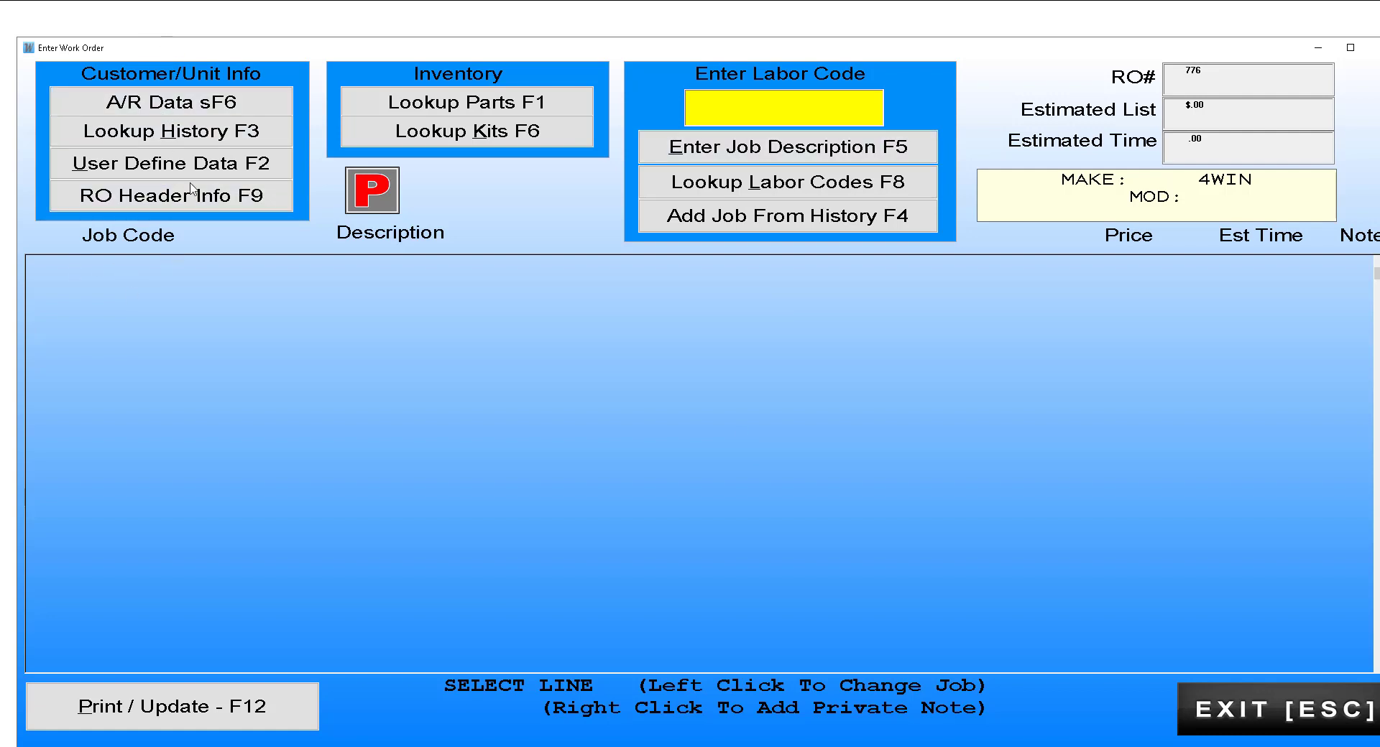
left_click(217, 107)
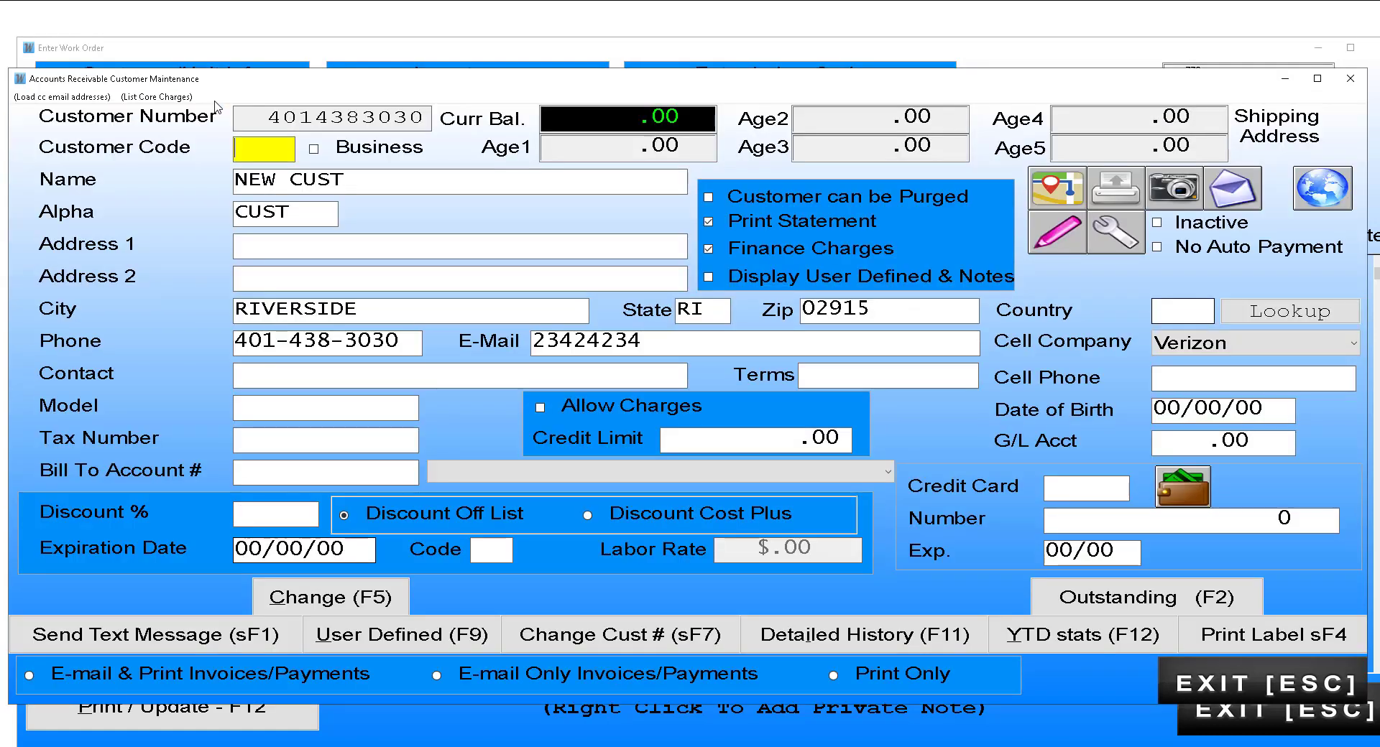
key("Escape")
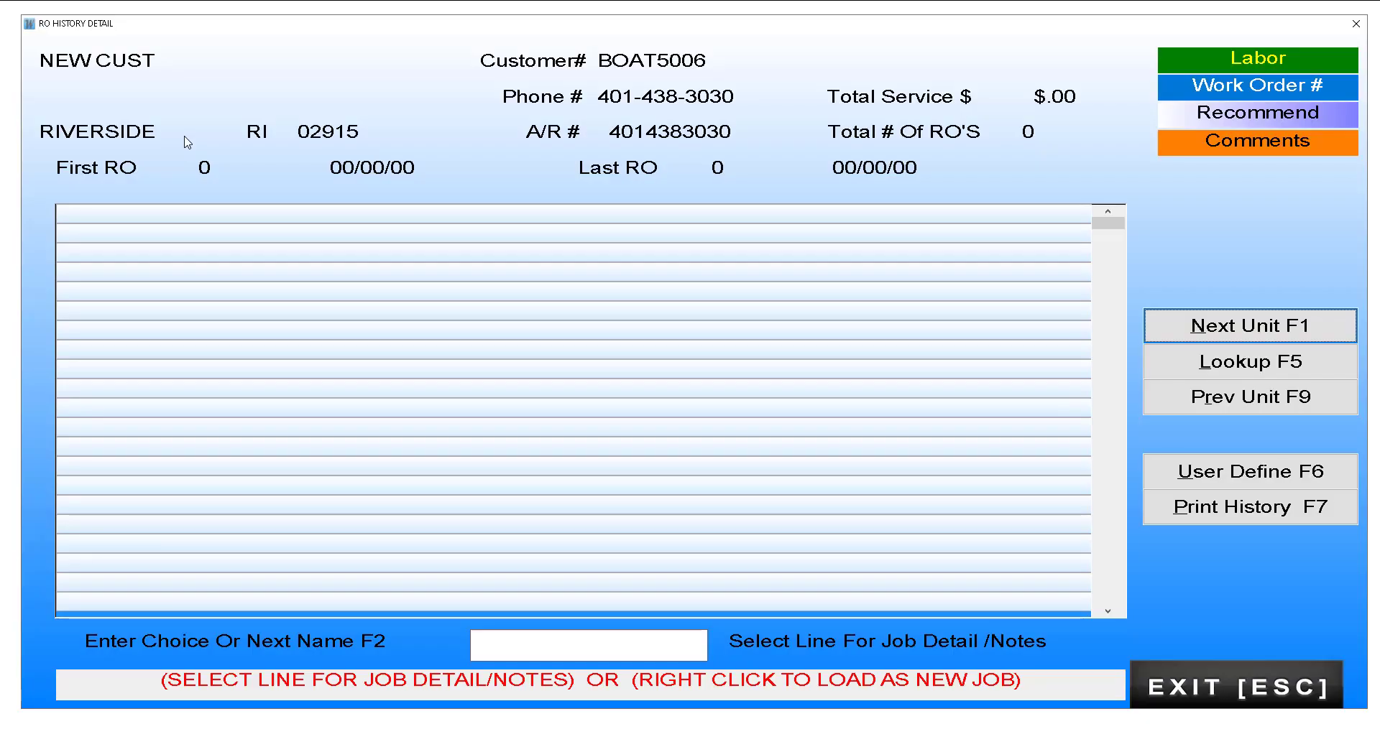
key("Escape")
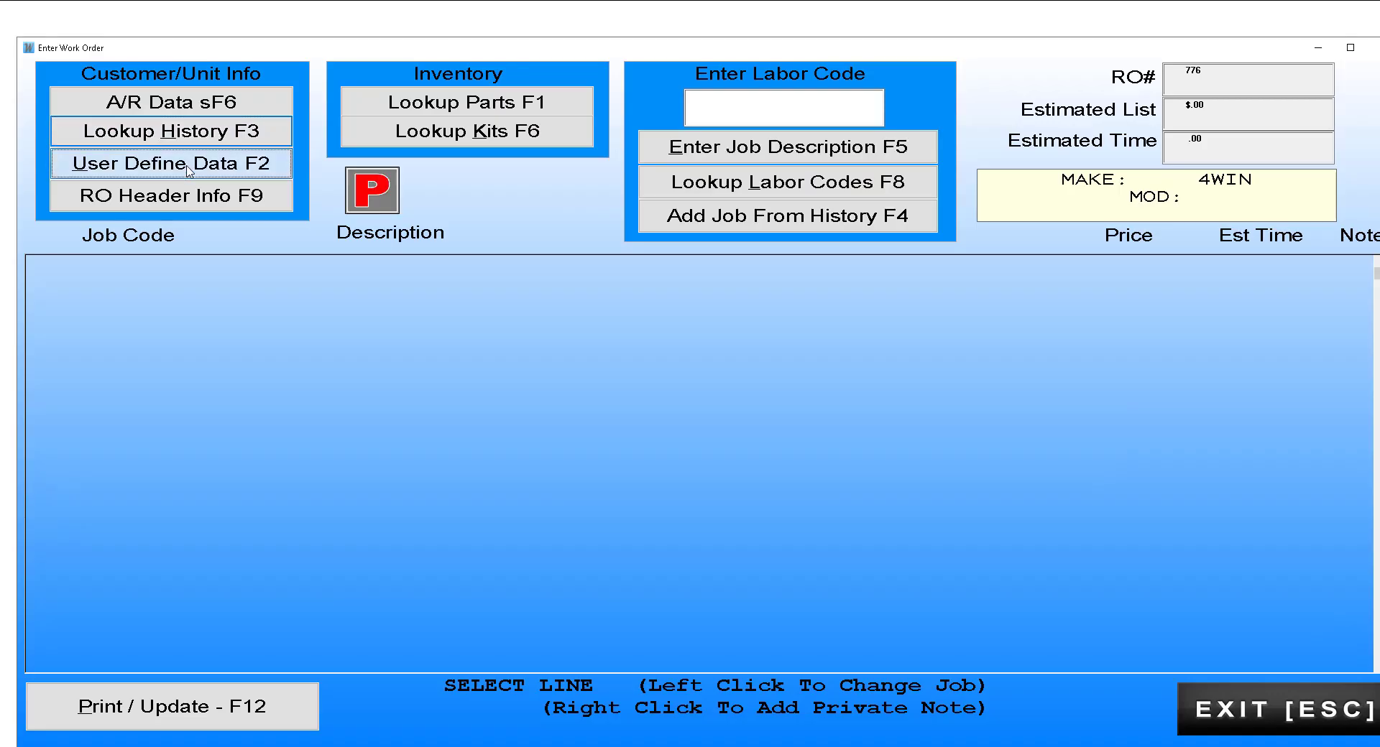
Step: Review the unit's user-defined data and the RO header details, closing each
left_click(189, 171)
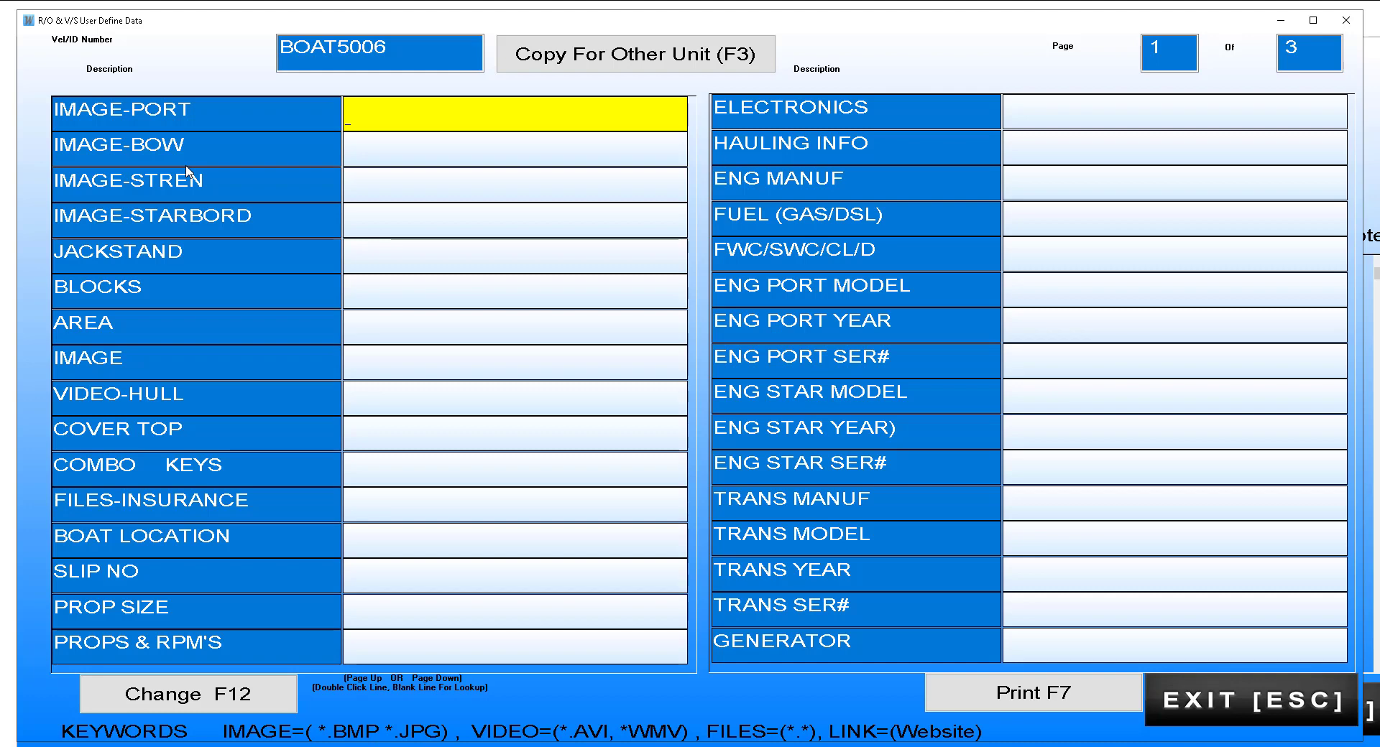
key("Escape")
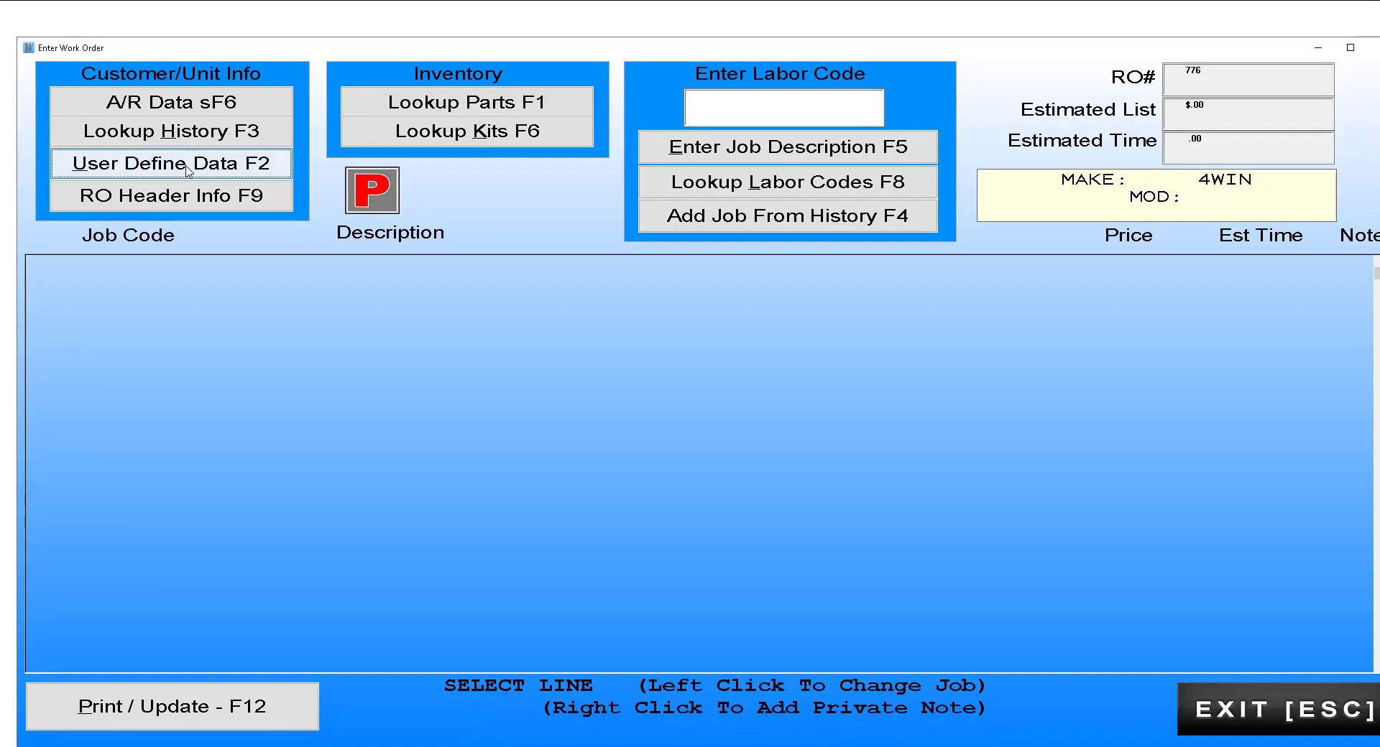
left_click(235, 198)
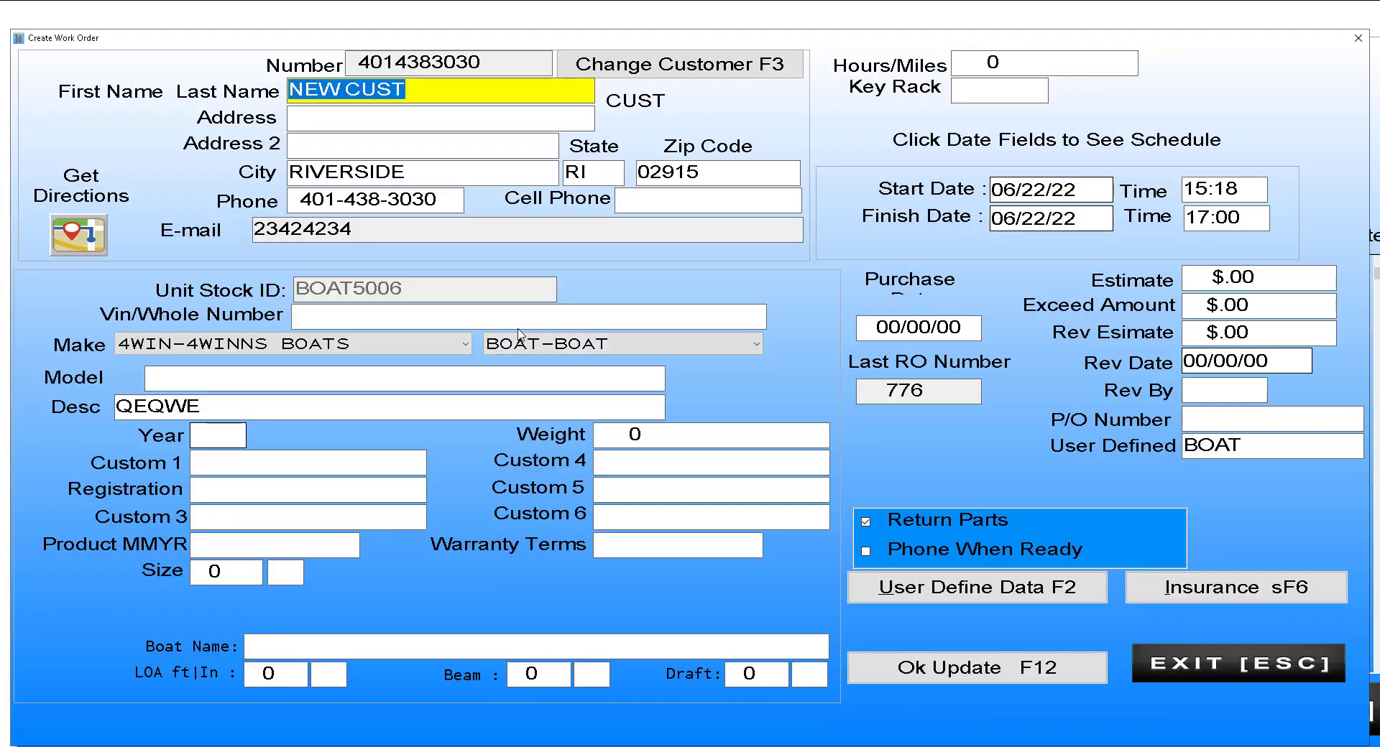
key("Escape")
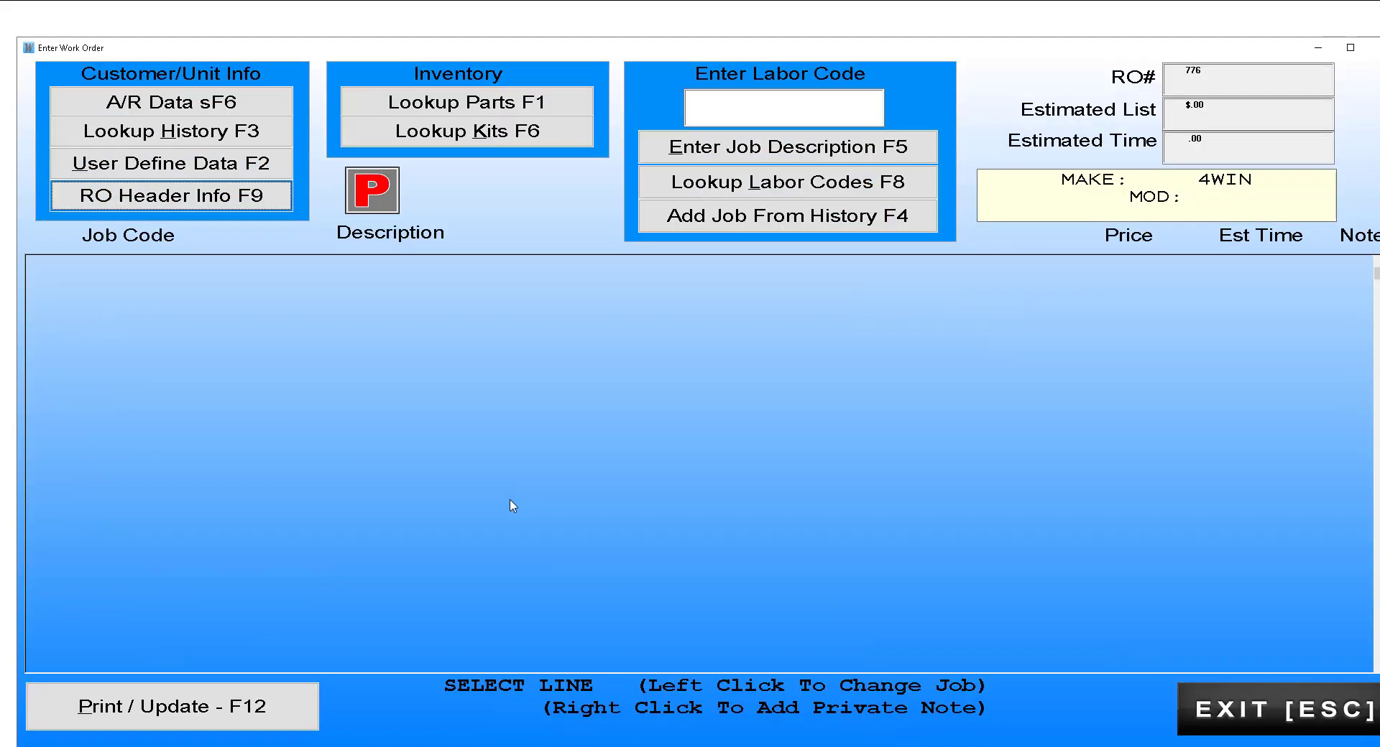